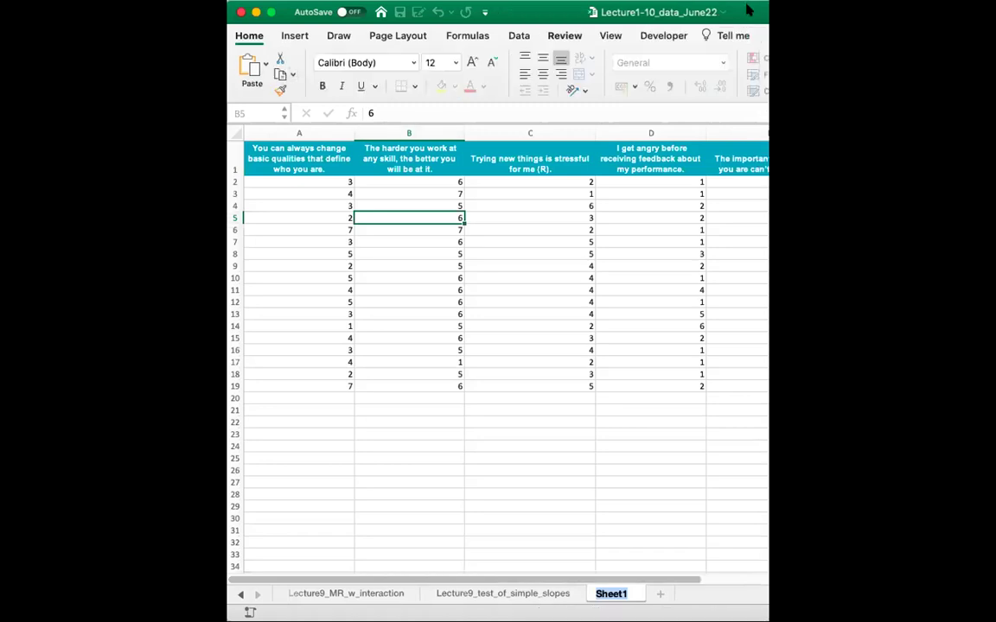
# Step: Enlarge the workbook window and zoom in on Sheet1 to examine the questionnaire statements and the responses below them
pyautogui.doubleClick(749, 10)
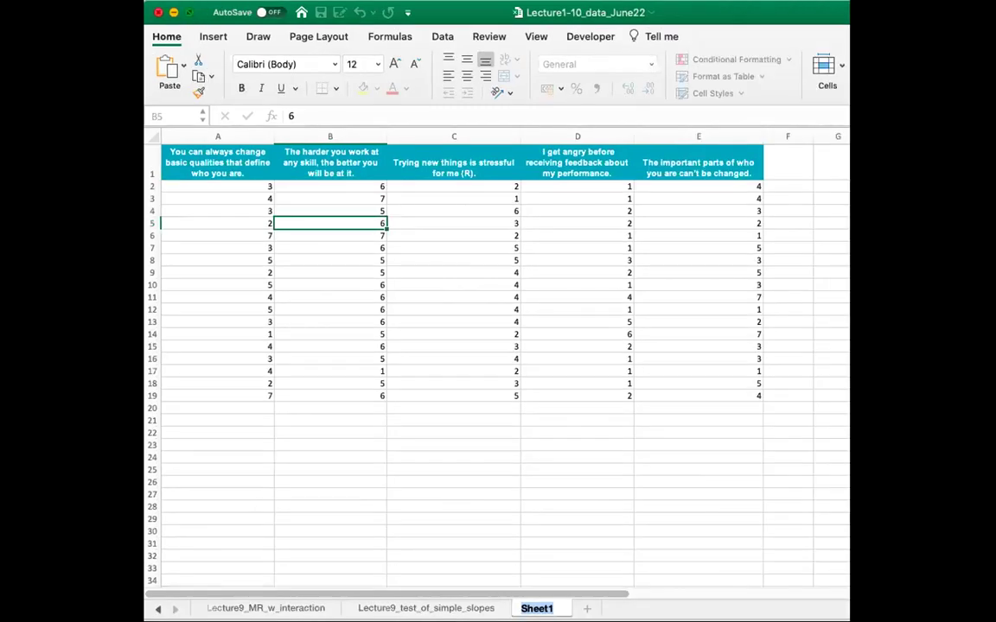
pyautogui.doubleClick(553, 10)
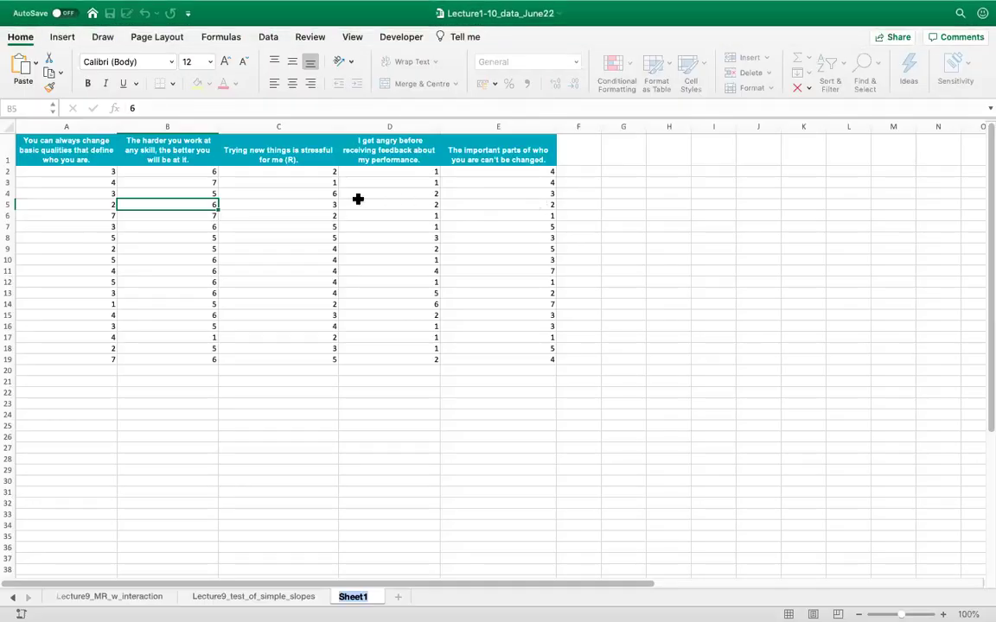
pyautogui.scroll(5, 358, 199)
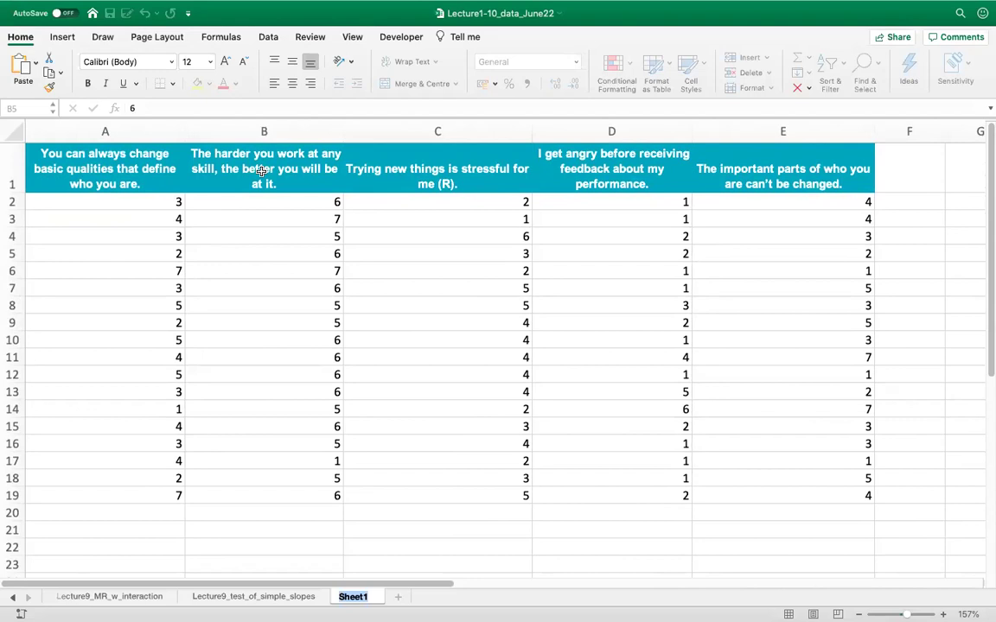
pyautogui.scroll(2, 261, 171)
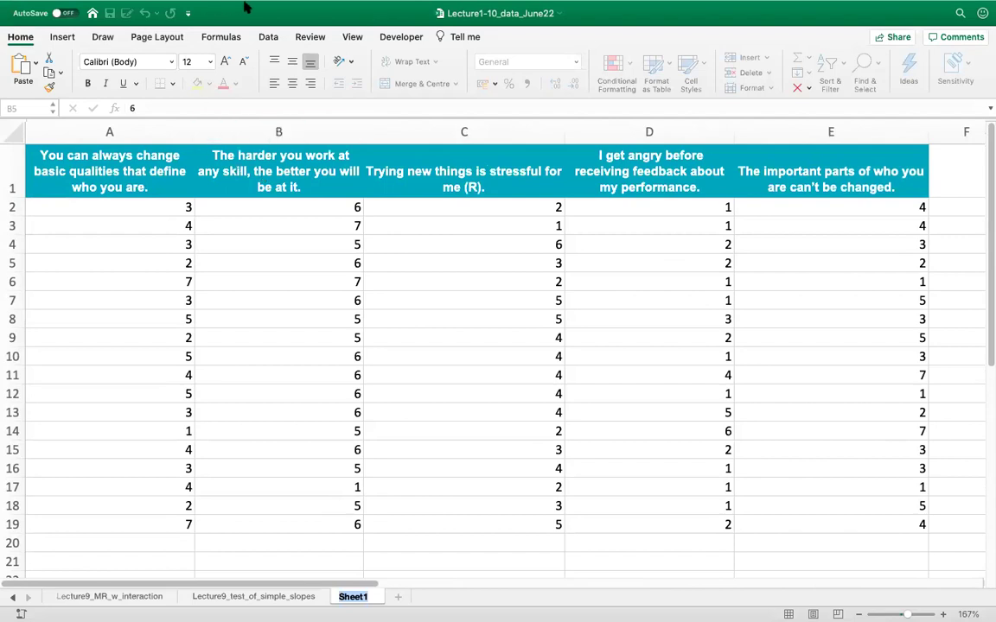
pyautogui.moveTo(245, 7)
pyautogui.click(107, 190)
pyautogui.click(270, 179)
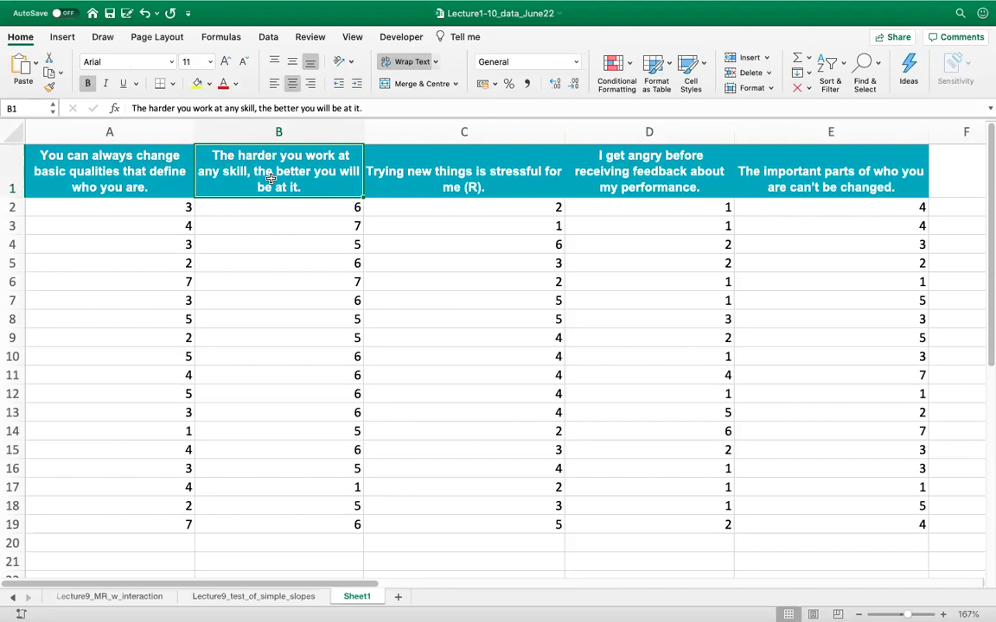
pyautogui.moveTo(184, 208); pyautogui.dragTo(884, 514)
# Step: Insert a new column before the first questionnaire statement and head it "Ps"
pyautogui.click(113, 130)
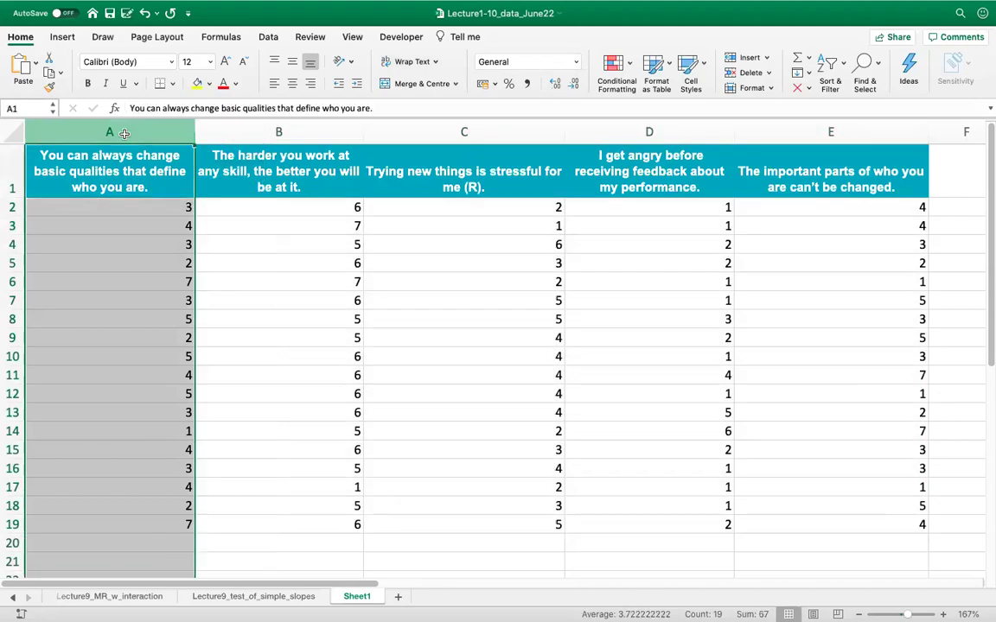
pyautogui.rightClick(124, 137)
pyautogui.click(161, 201)
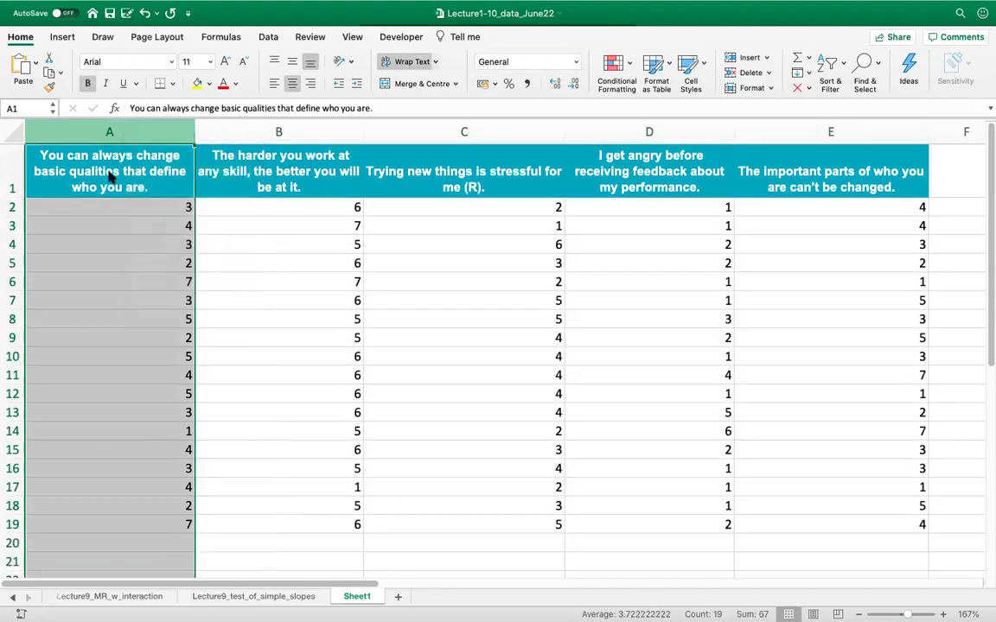
pyautogui.click(70, 166)
pyautogui.write('Pari')
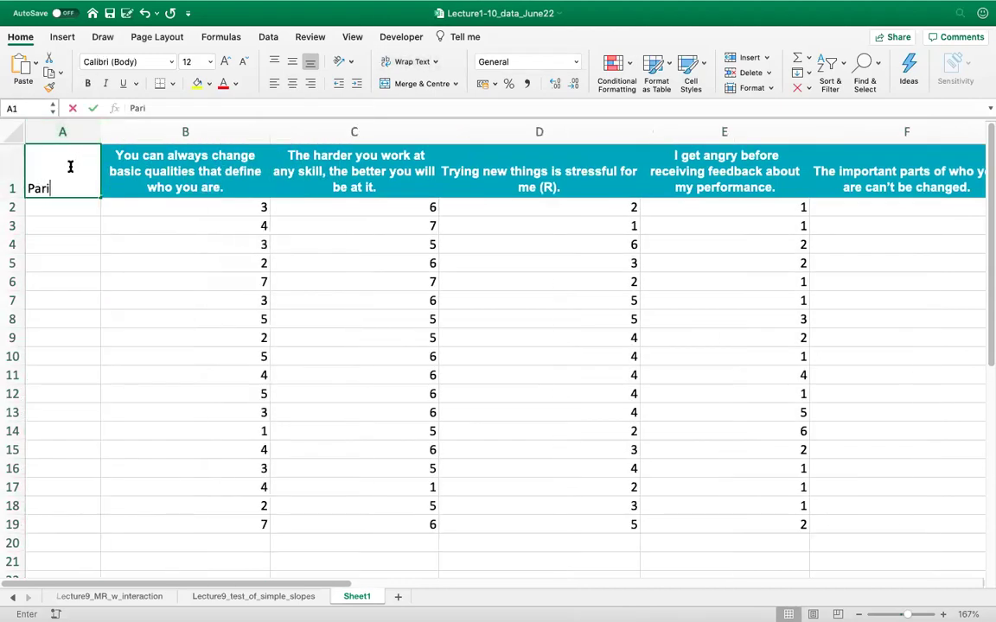
pyautogui.press('BackSpace')
pyautogui.write('s')
pyautogui.press('Return')
# Step: Number the participants from 1 to 18 in cells A2 to A19 by filling the series down
pyautogui.write('12')
pyautogui.press('BackSpace')
pyautogui.press('Return')
pyautogui.write('2')
pyautogui.click(80, 279)
pyautogui.moveTo(70, 214); pyautogui.dragTo(102, 524)
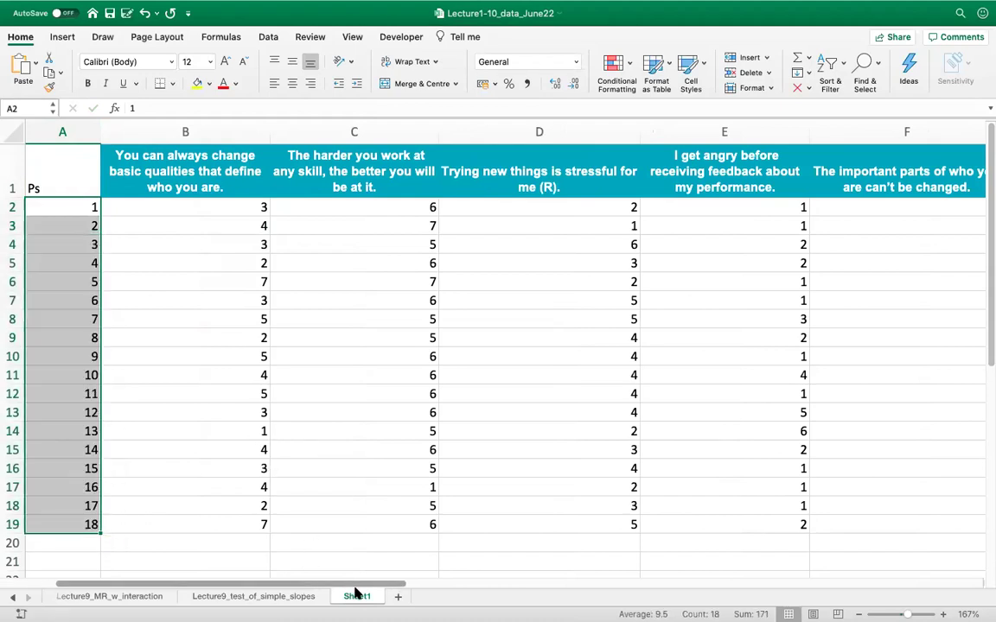
# Step: Resize columns C to F so that all the questionnaire statements fit side by side with readable headings
pyautogui.moveTo(439, 131); pyautogui.dragTo(395, 131)
pyautogui.moveTo(597, 131); pyautogui.dragTo(507, 132)
pyautogui.moveTo(676, 132)
pyautogui.mouseDown()
pyautogui.moveTo(635, 131)
pyautogui.moveTo(673, 132)
pyautogui.mouseUp()
pyautogui.moveTo(868, 131); pyautogui.dragTo(786, 131)
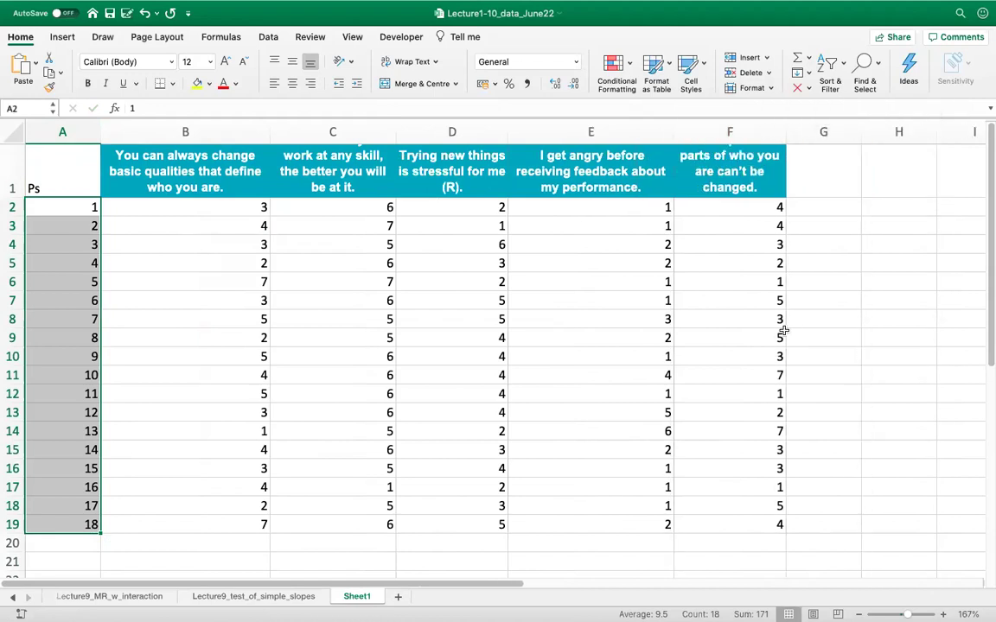
pyautogui.click(761, 375)
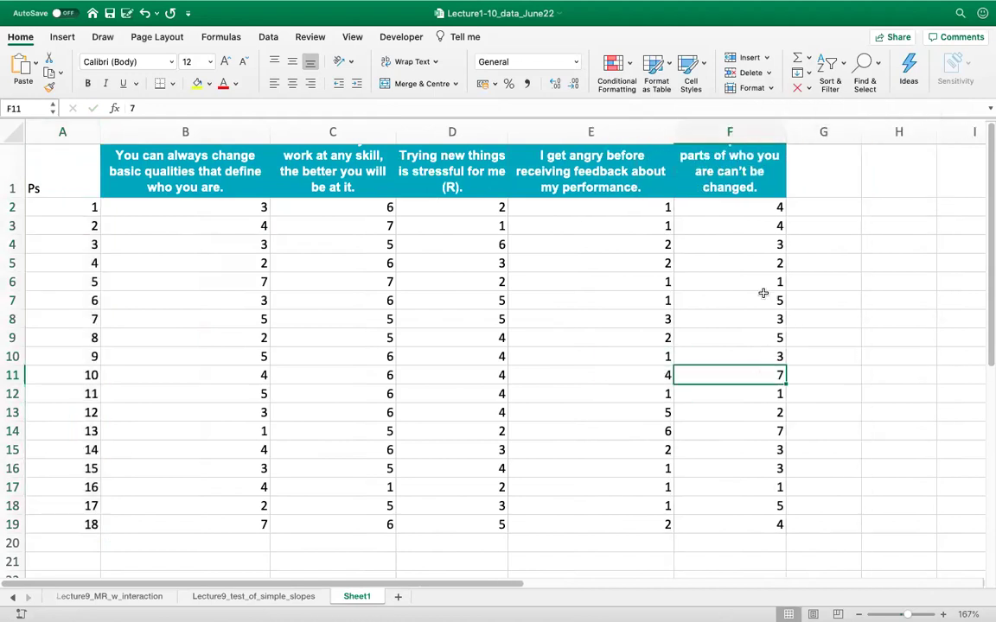
pyautogui.moveTo(786, 132); pyautogui.dragTo(831, 131)
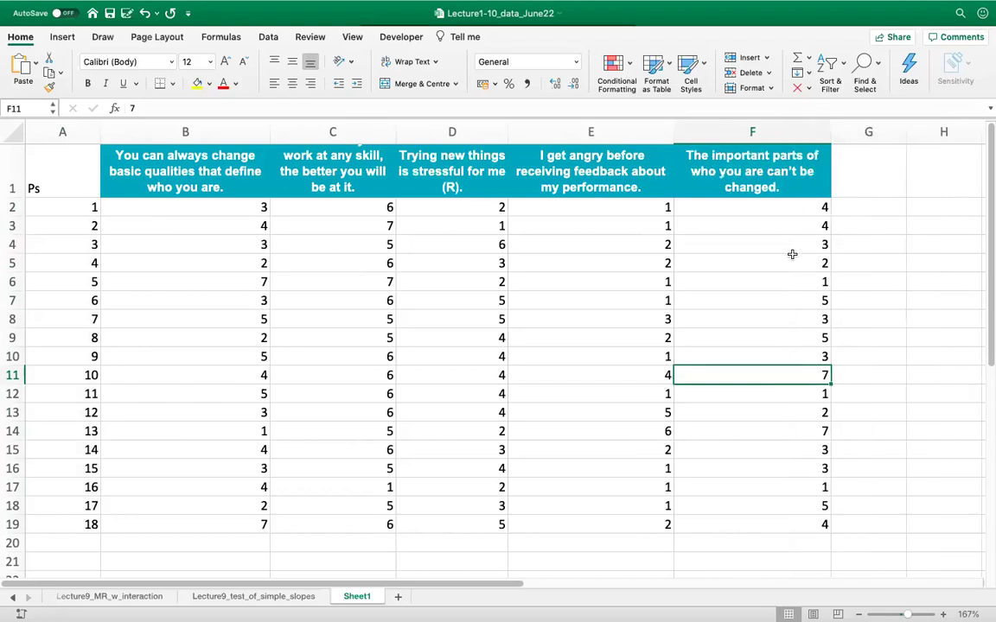
pyautogui.moveTo(134, 5)
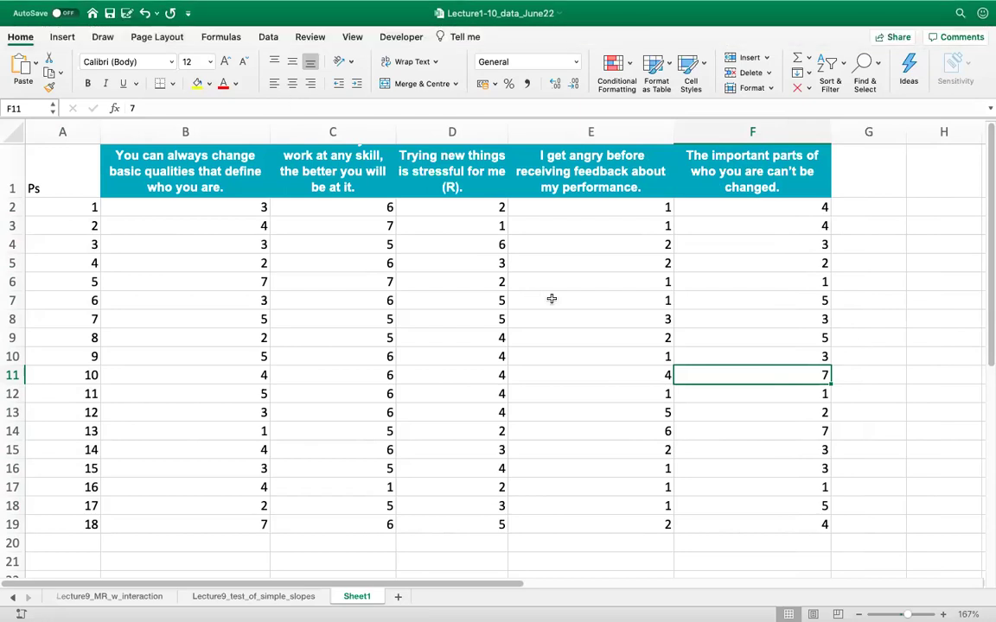
pyautogui.click(349, 178)
pyautogui.moveTo(396, 128); pyautogui.dragTo(445, 129)
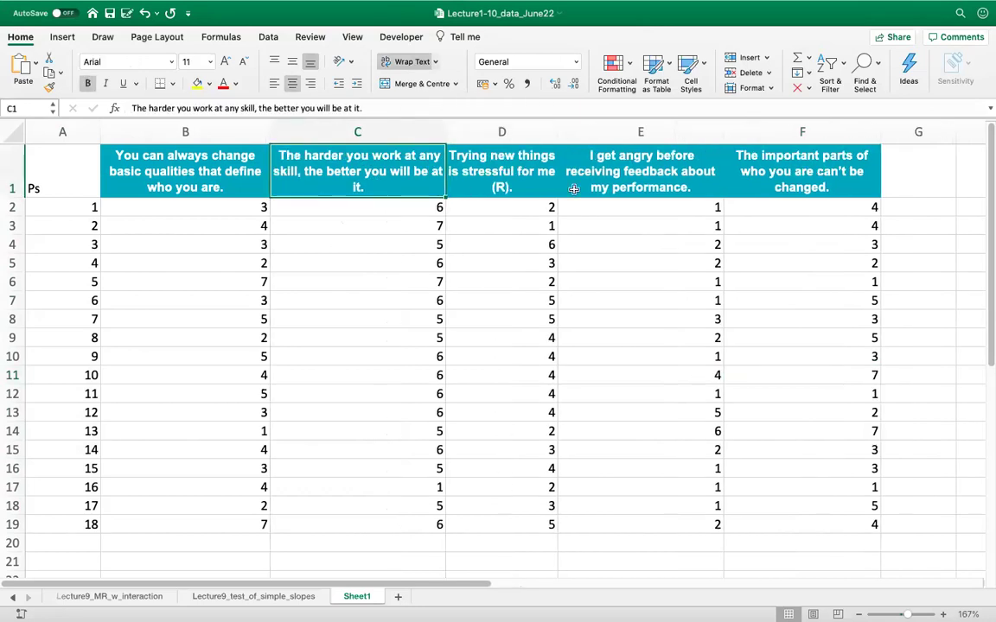
pyautogui.doubleClick(693, 187)
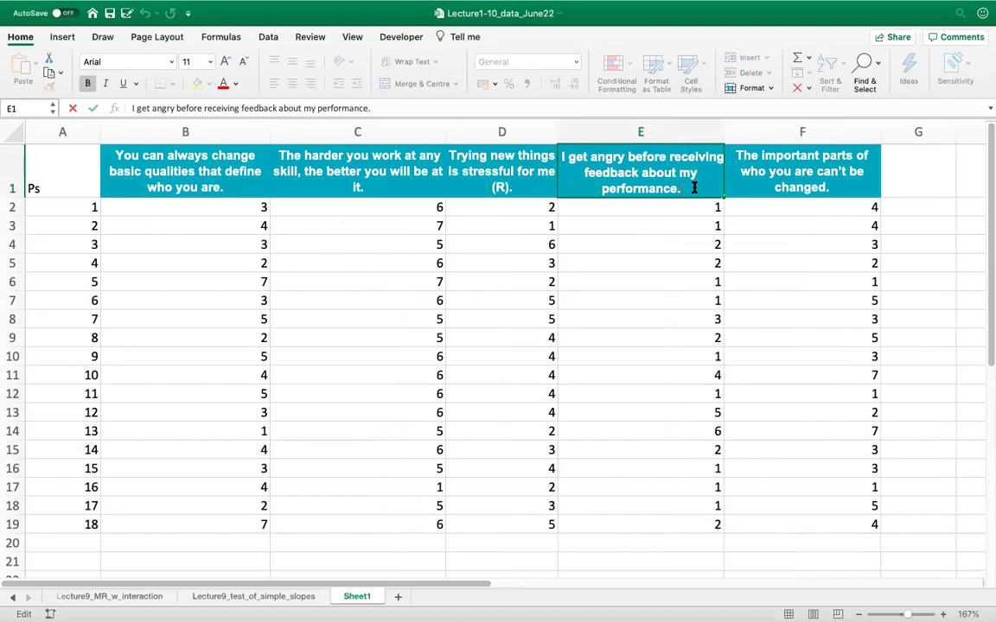
pyautogui.click(226, 152)
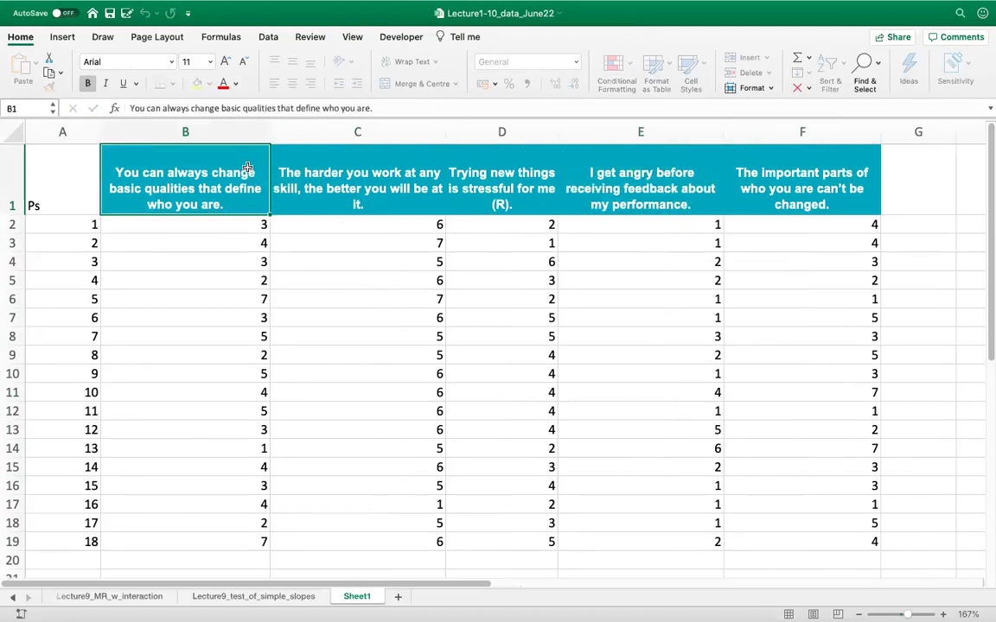
pyautogui.click(357, 187)
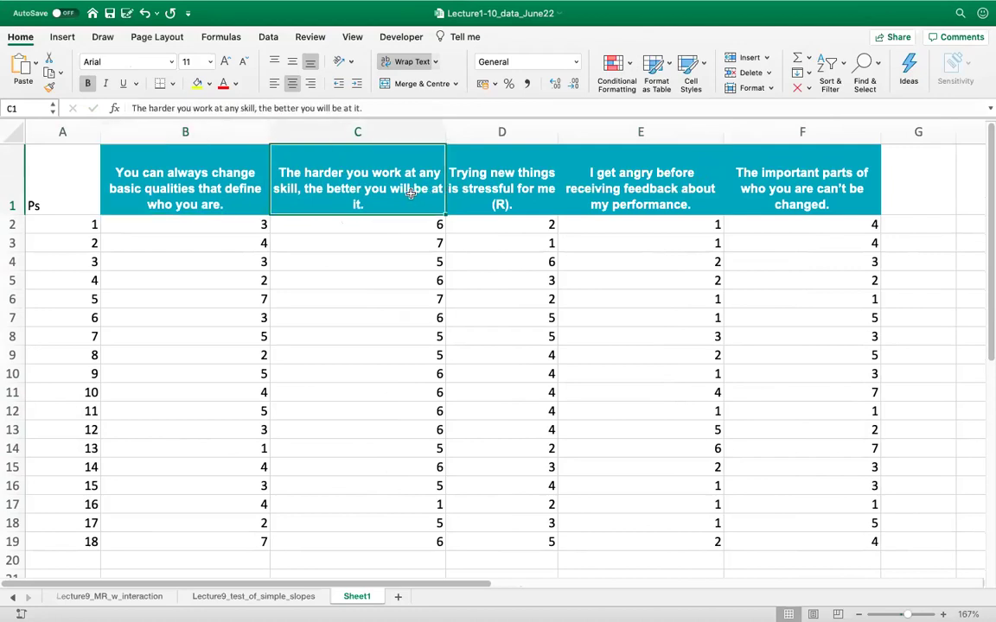
# Step: Append "(R)" to the heading "The important parts of who you are can't be changed." in cell F1
pyautogui.click(813, 185)
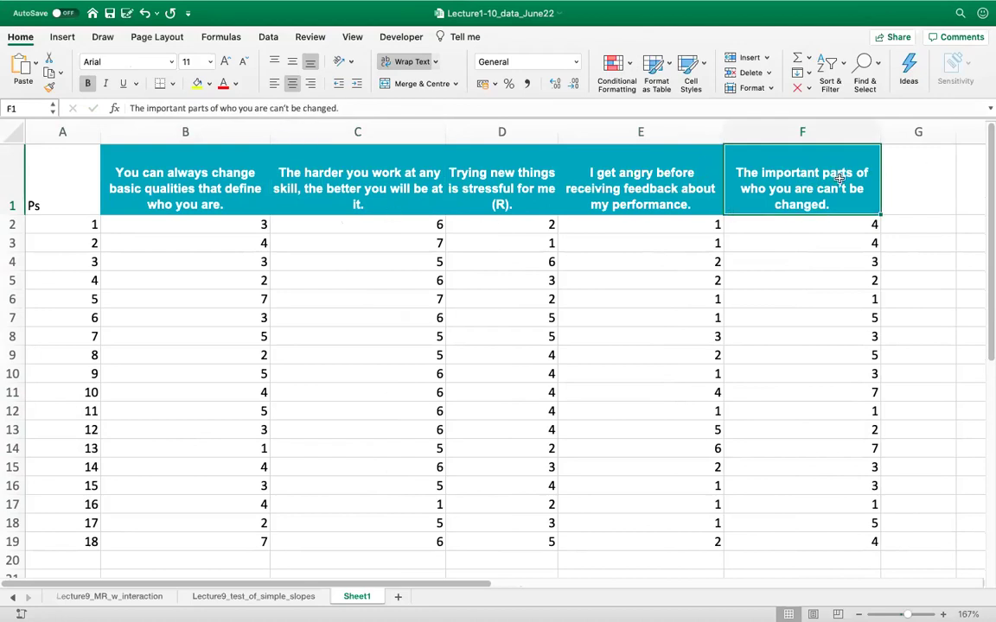
pyautogui.doubleClick(797, 179)
pyautogui.moveTo(740, 175)
pyautogui.mouseDown()
pyautogui.moveTo(860, 207)
pyautogui.moveTo(727, 168)
pyautogui.mouseUp()
pyautogui.click(844, 206)
pyautogui.click(821, 182)
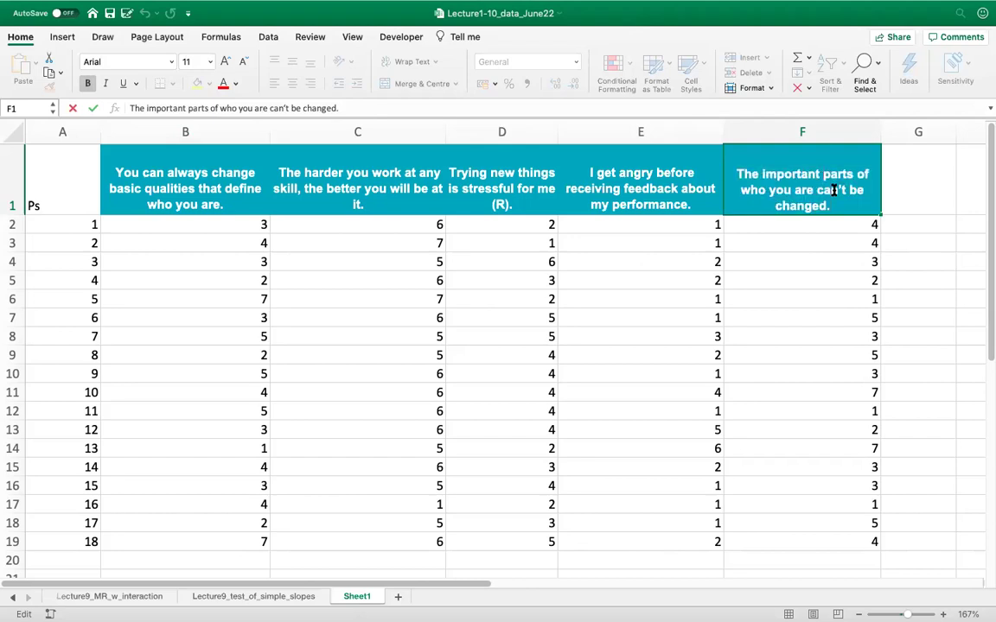
pyautogui.moveTo(842, 205); pyautogui.dragTo(747, 191)
pyautogui.click(847, 193)
pyautogui.moveTo(843, 205); pyautogui.dragTo(735, 192)
pyautogui.click(860, 207)
pyautogui.write('()')
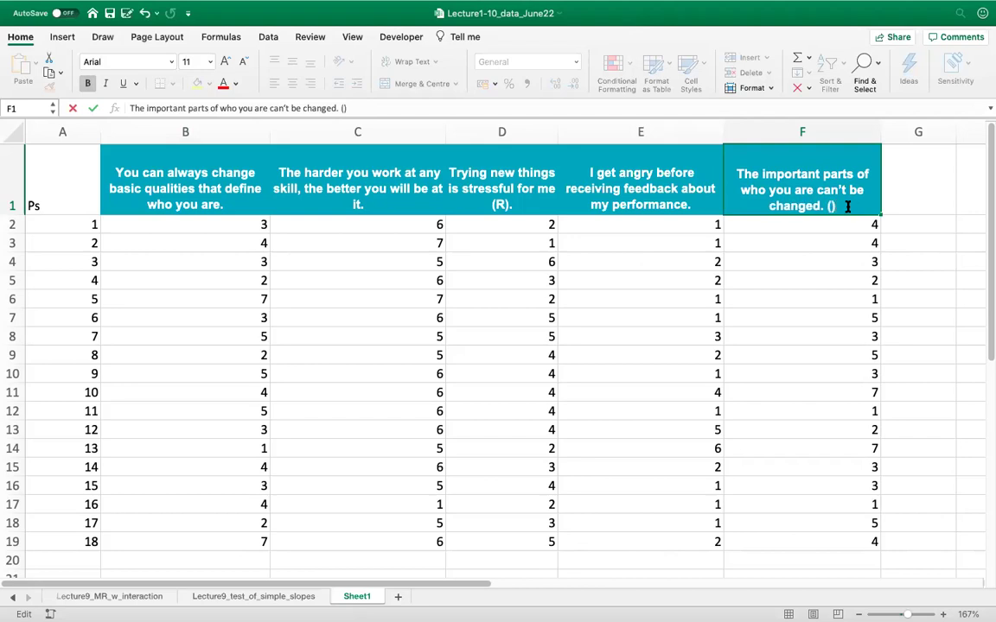
pyautogui.write('R')
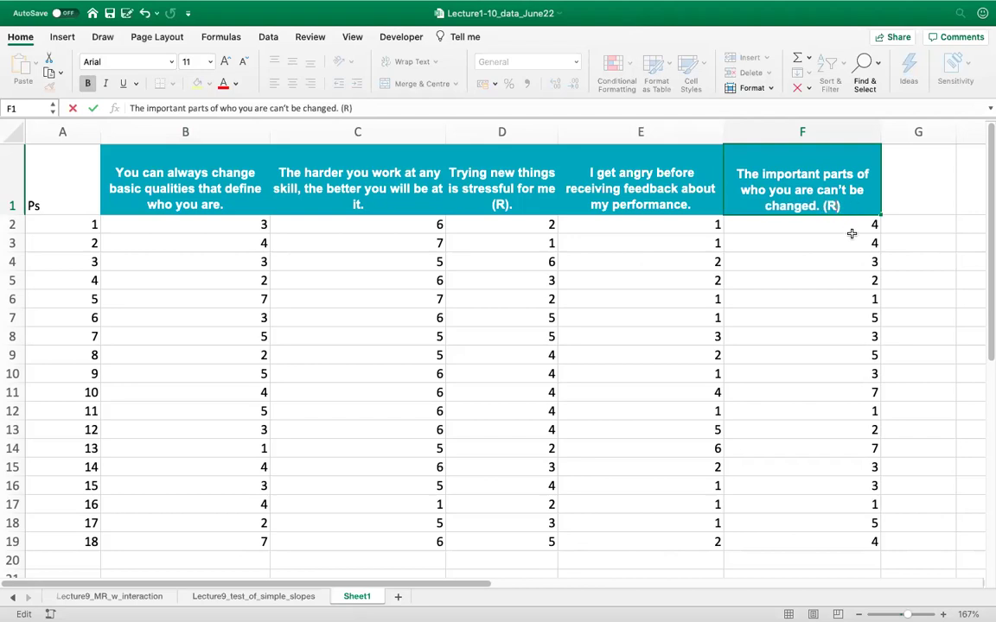
pyautogui.click(846, 243)
pyautogui.click(849, 167)
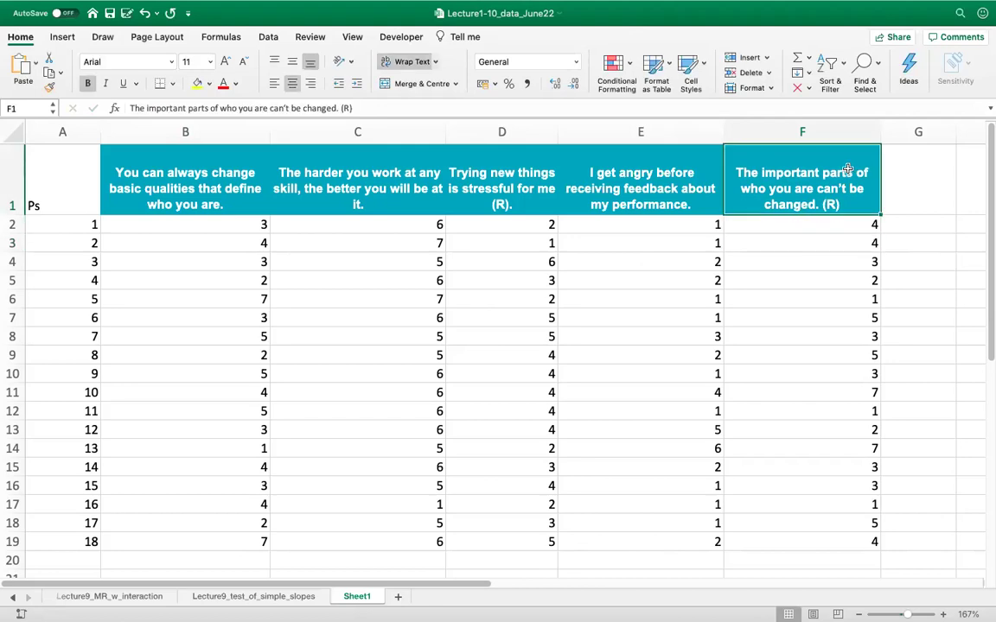
# Step: Widen column D slightly so the heading "Trying new things is stressful for me (R)." fits on two lines
pyautogui.click(455, 168)
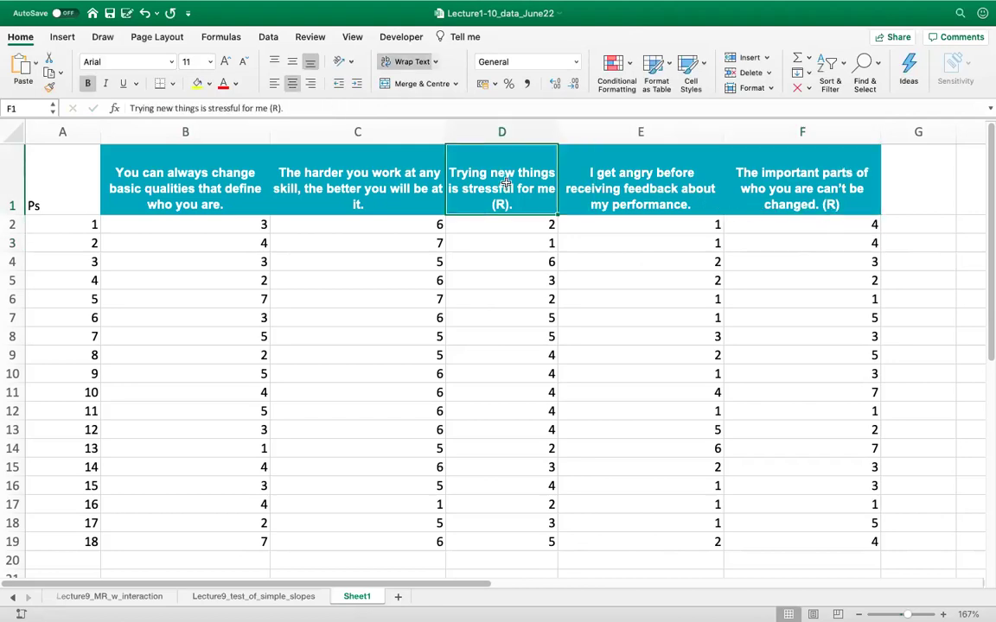
pyautogui.click(519, 138)
pyautogui.moveTo(555, 133); pyautogui.dragTo(569, 132)
pyautogui.click(533, 198)
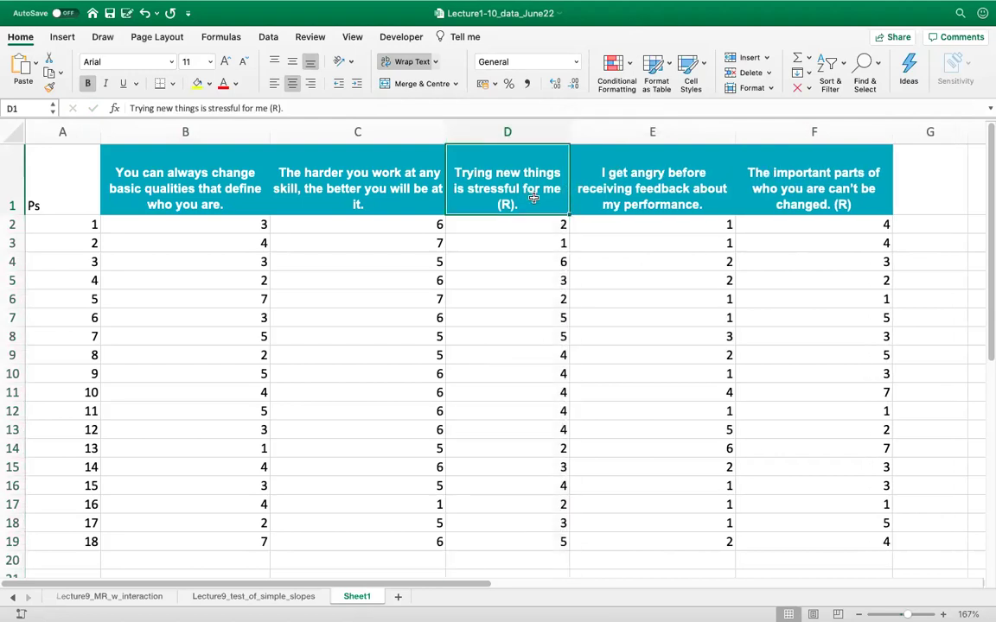
pyautogui.click(529, 127)
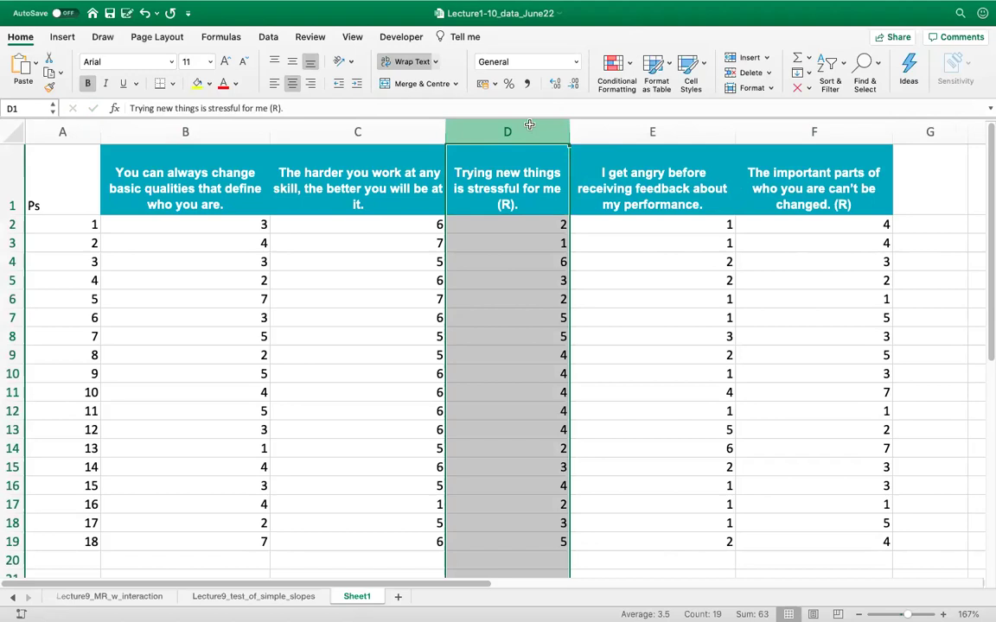
pyautogui.moveTo(570, 129); pyautogui.dragTo(578, 132)
# Step: Append "(R)" to the heading "I get angry before receiving feedback about my performance." in cell E1
pyautogui.doubleClick(644, 180)
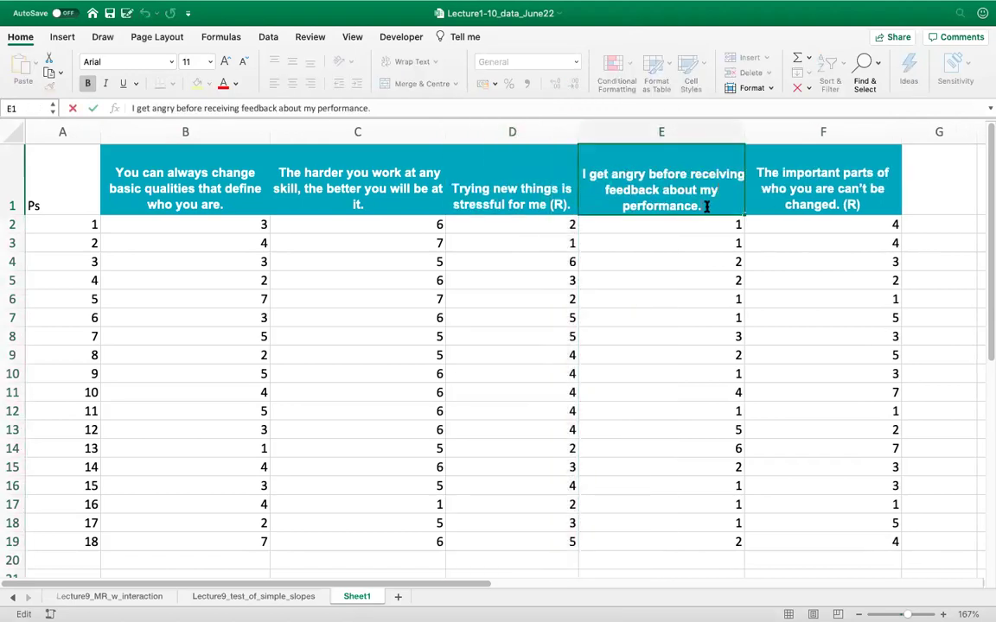
pyautogui.moveTo(517, 132); pyautogui.dragTo(702, 197)
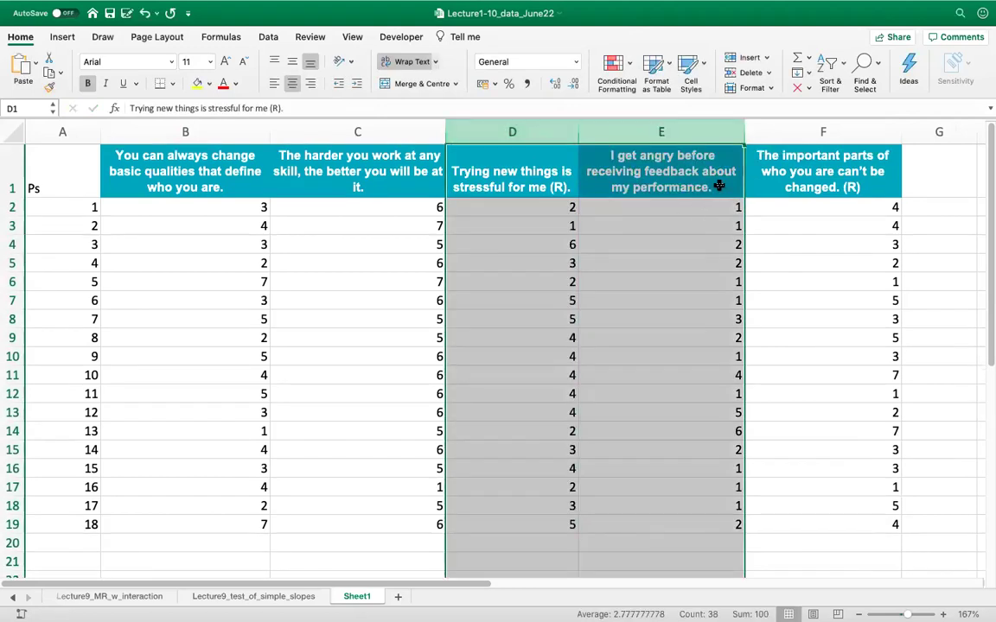
pyautogui.doubleClick(718, 185)
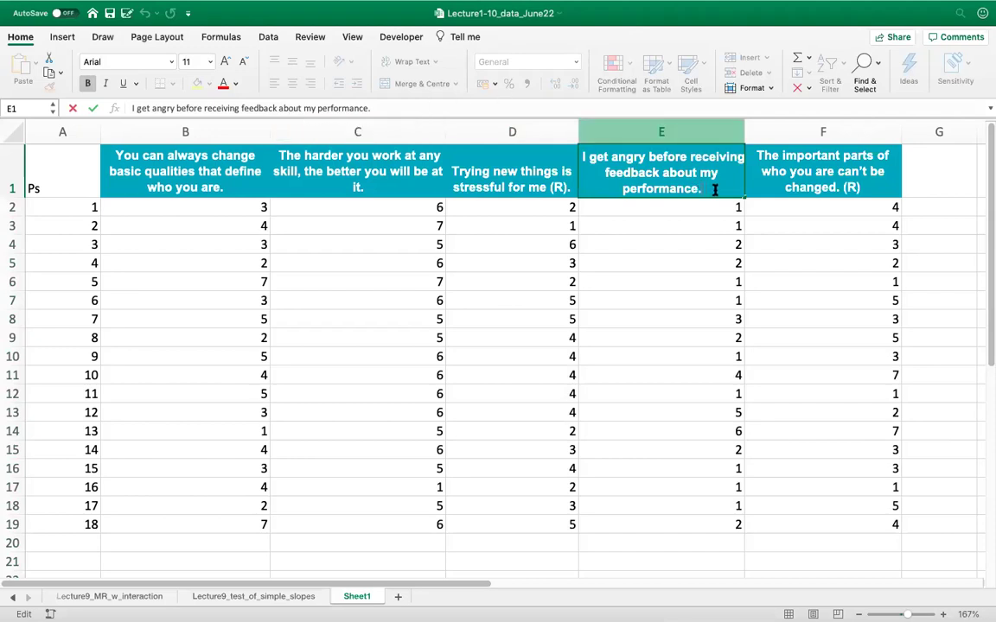
pyautogui.write('()')
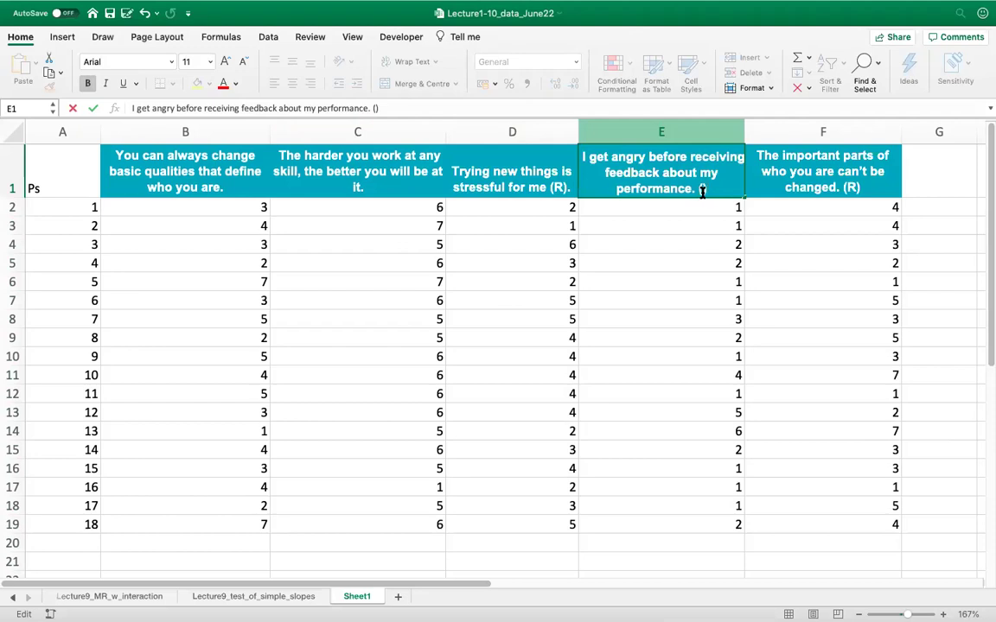
pyautogui.write('R')
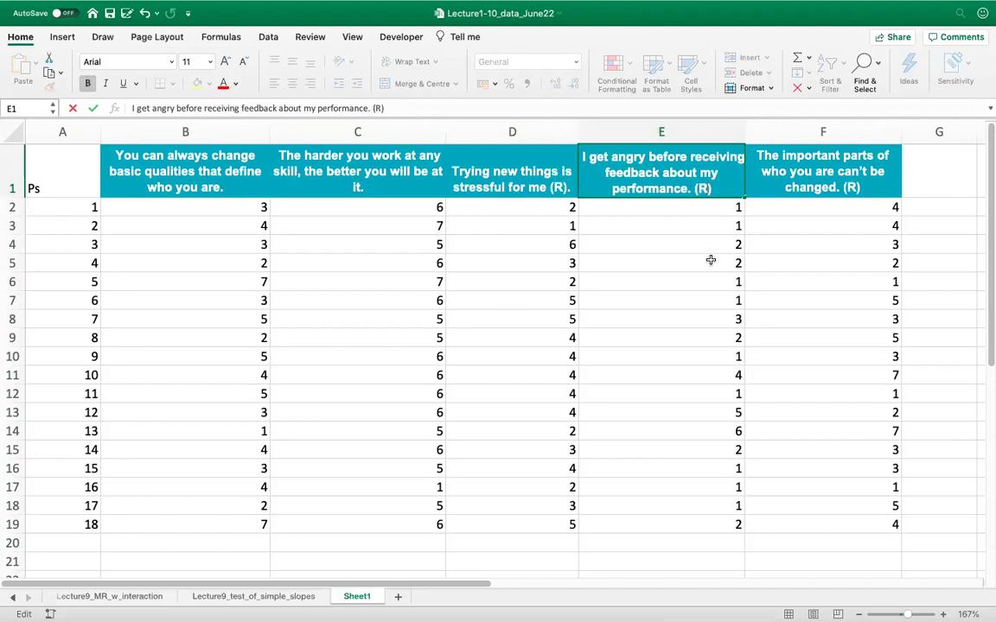
pyautogui.press('Return')
pyautogui.click(687, 242)
pyautogui.click(724, 189)
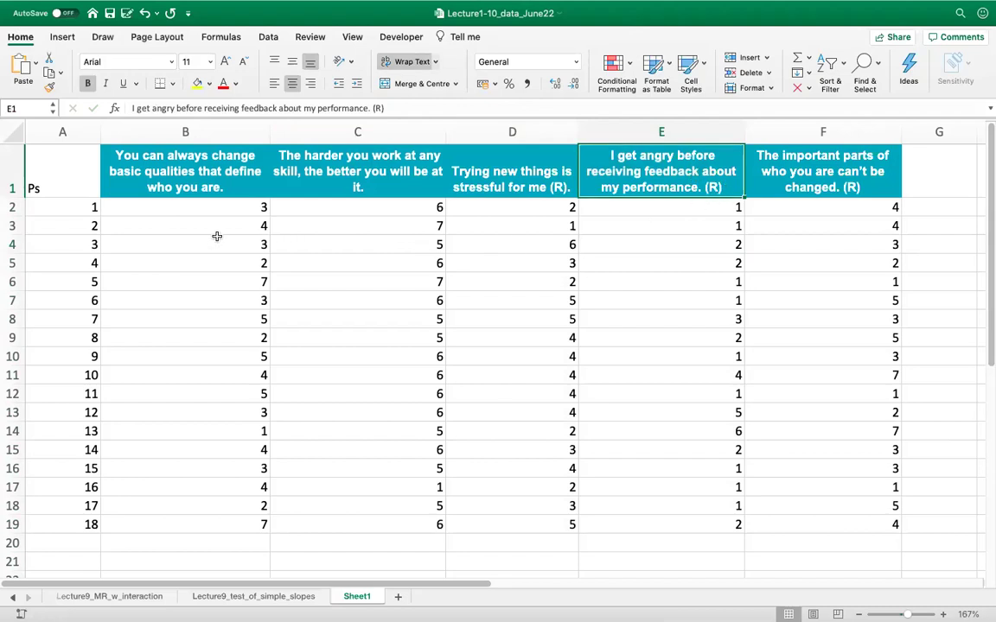
# Step: Copy the participant numbers and all questionnaire responses in A2:F19, without the heading row
pyautogui.moveTo(61, 216); pyautogui.dragTo(716, 511)
pyautogui.moveTo(868, 517); pyautogui.dragTo(24, 206)
pyautogui.press('super+c')
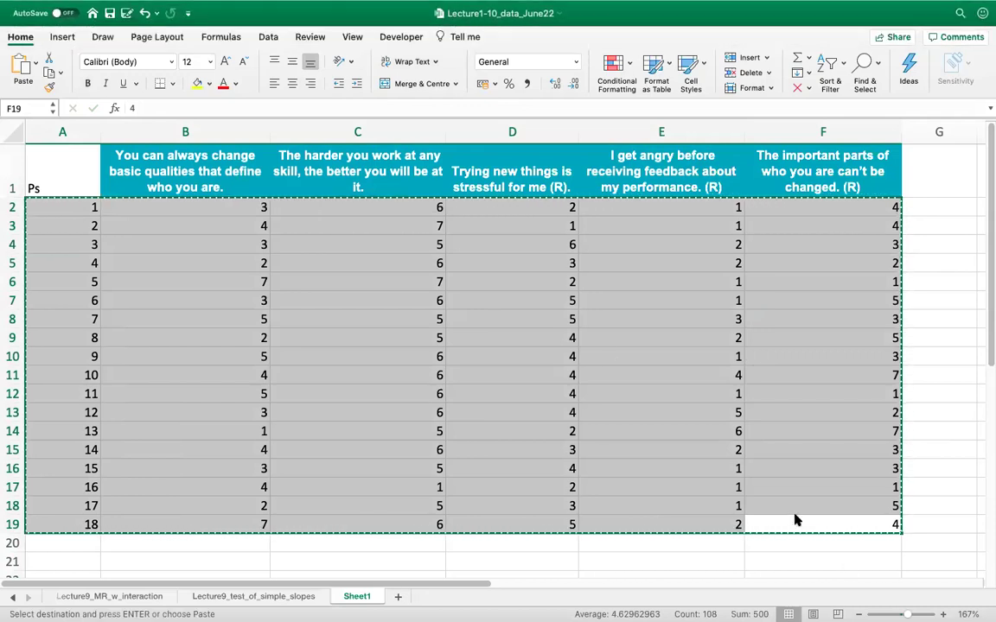
pyautogui.press('super+Tab')
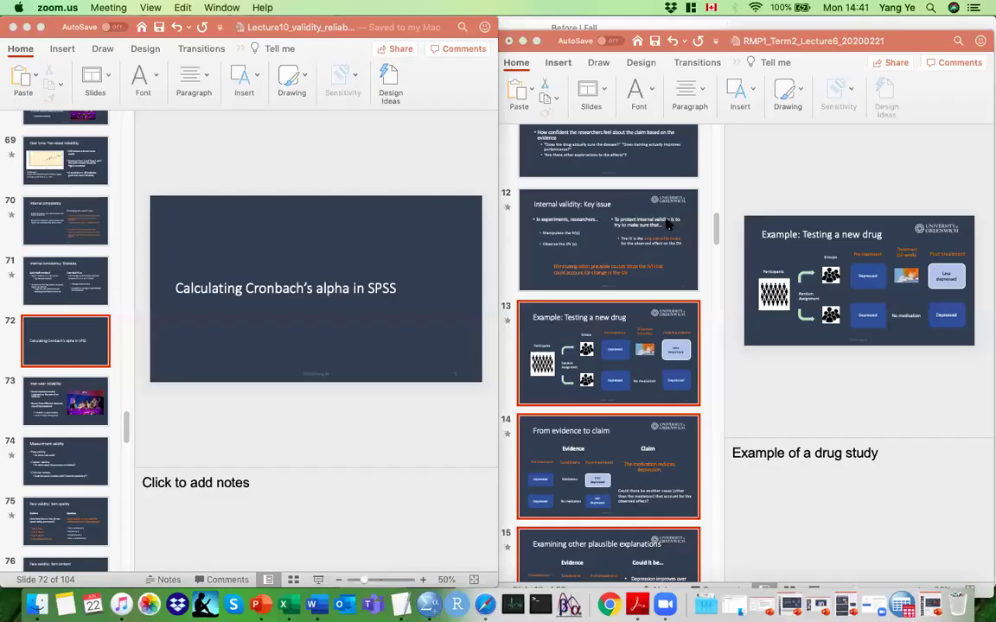
pyautogui.press('super+Tab')
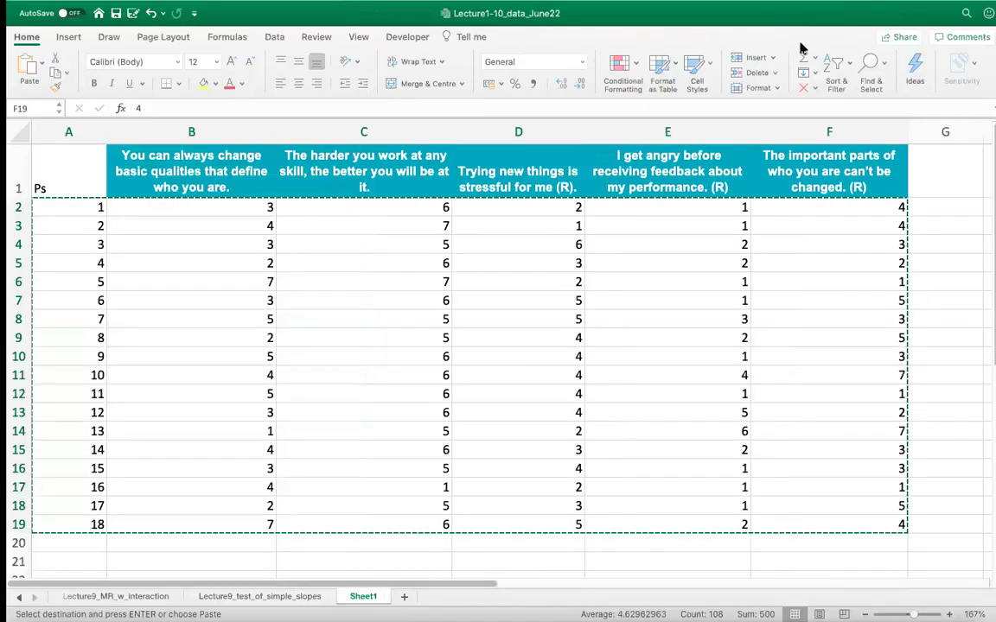
pyautogui.moveTo(27, 29)
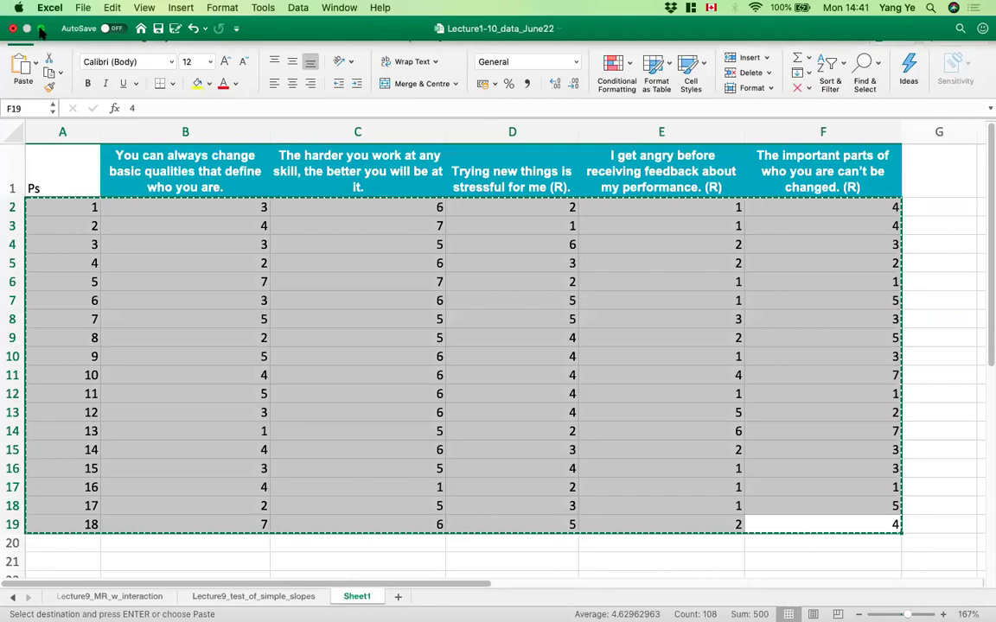
# Step: Switch to SPSS Statistics, paste the copied responses into the empty dataset from the first cell, and tile the Data Editor beside the Excel worksheet
pyautogui.press('ctrl+super+f')
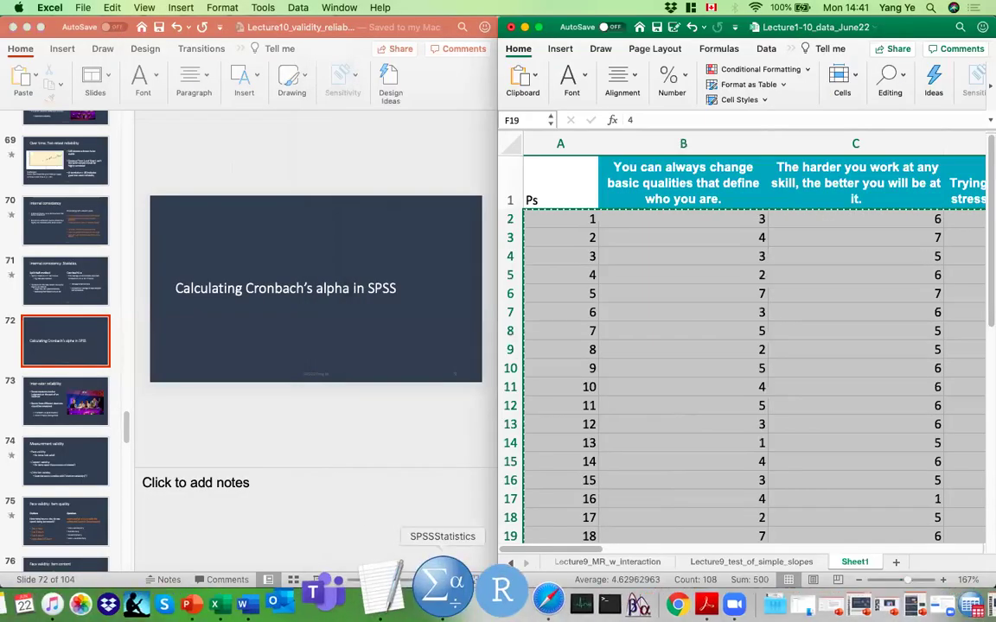
pyautogui.click(430, 604)
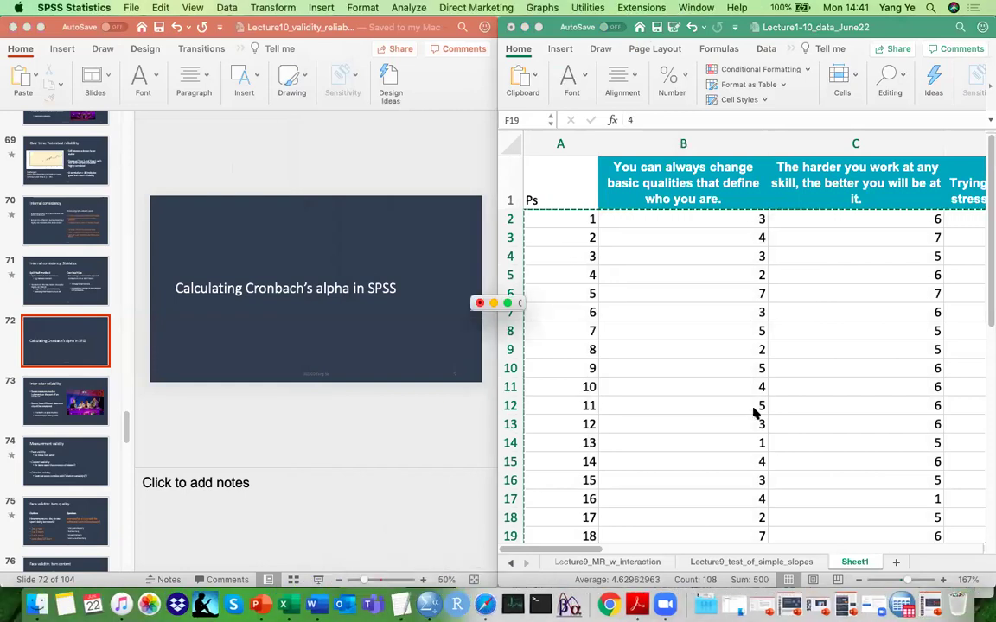
pyautogui.click(765, 595)
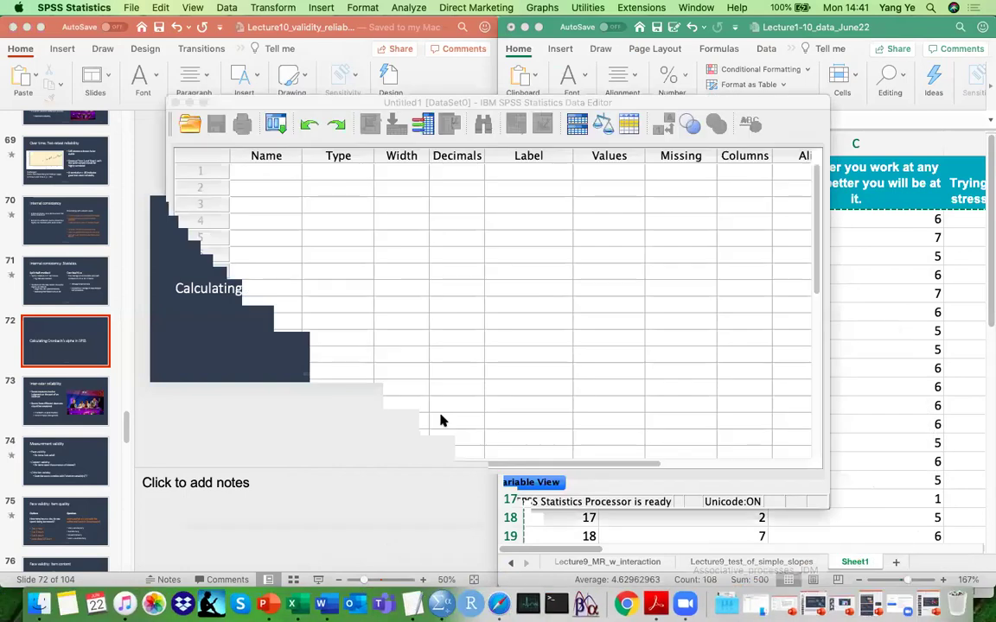
pyautogui.click(456, 481)
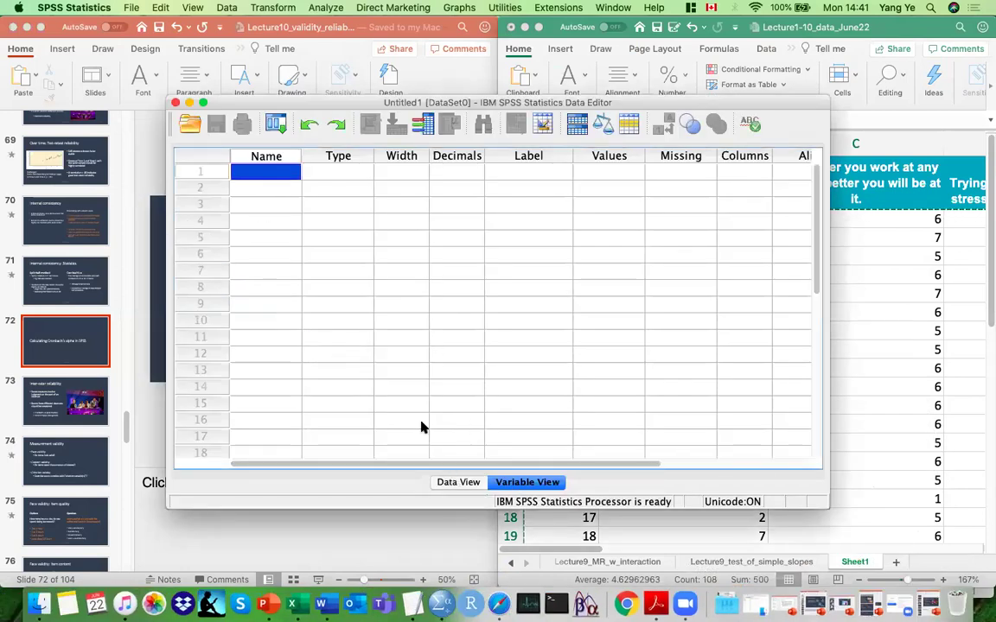
pyautogui.click(263, 195)
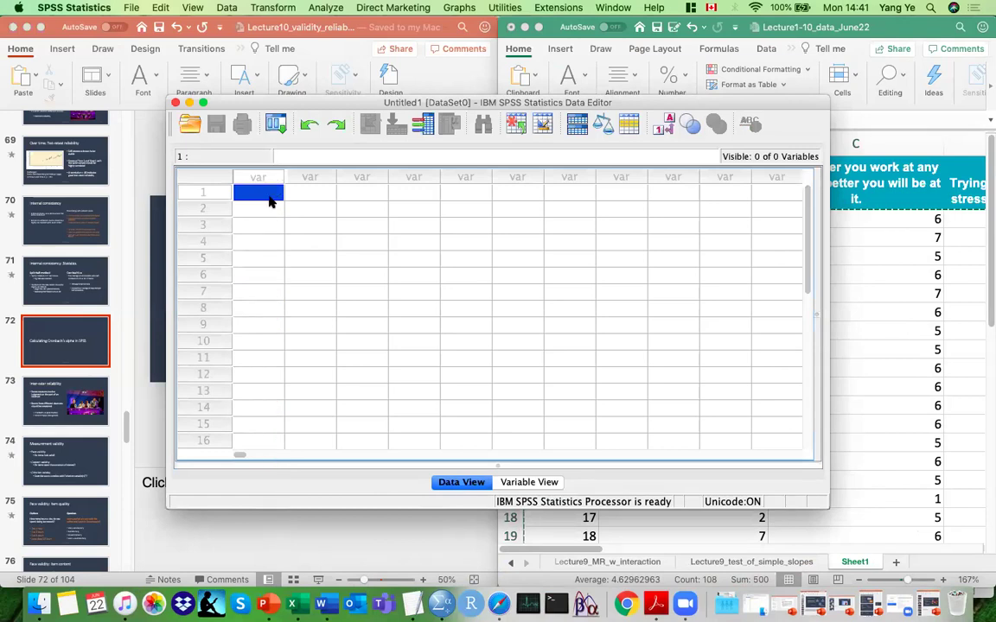
pyautogui.press('super+v')
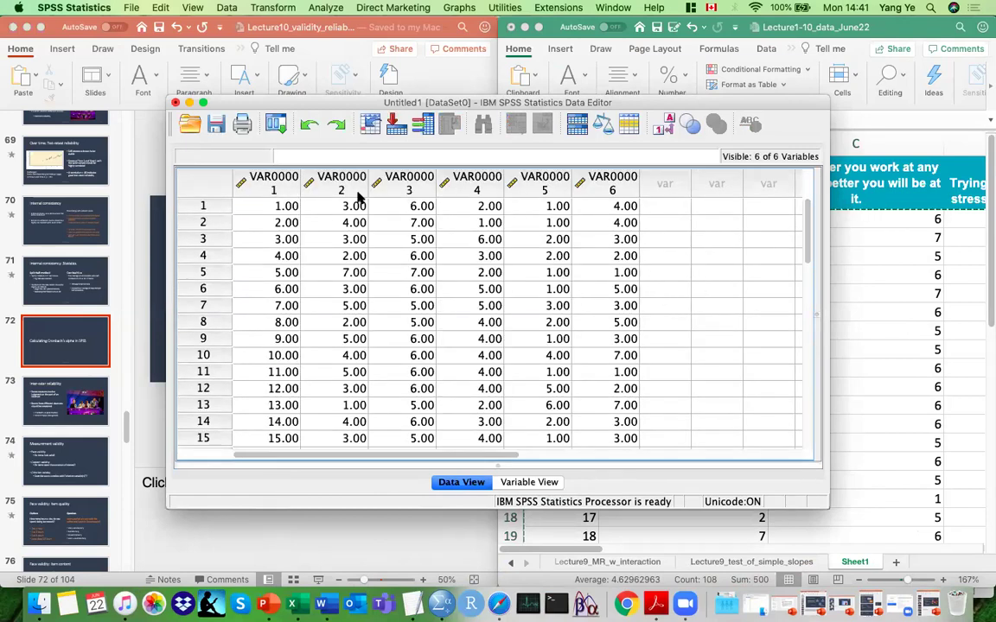
pyautogui.moveTo(288, 102); pyautogui.dragTo(251, 98)
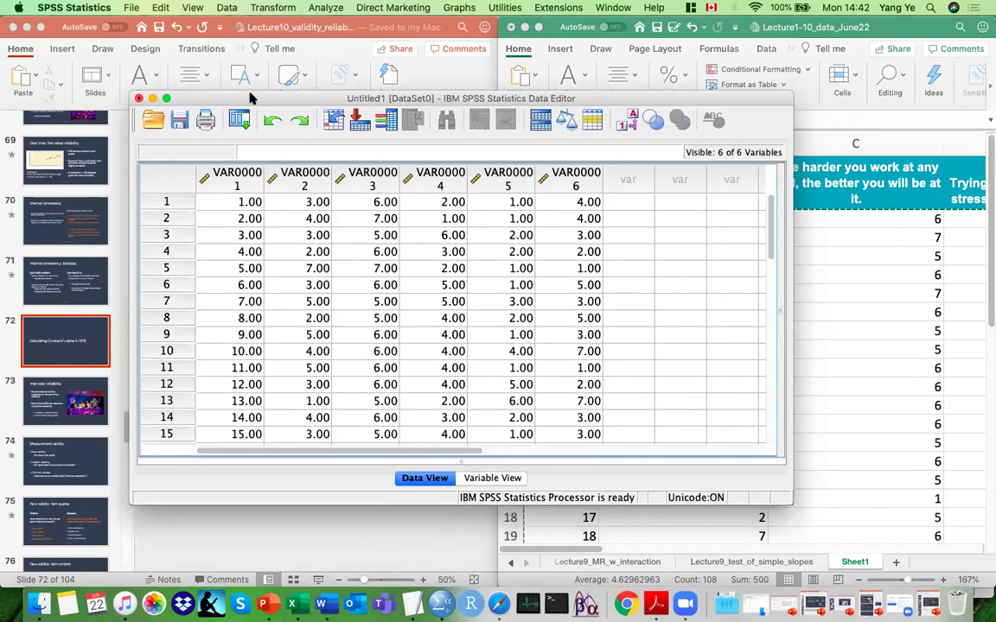
pyautogui.hotkey('ctrl', 'alt', 'Left')
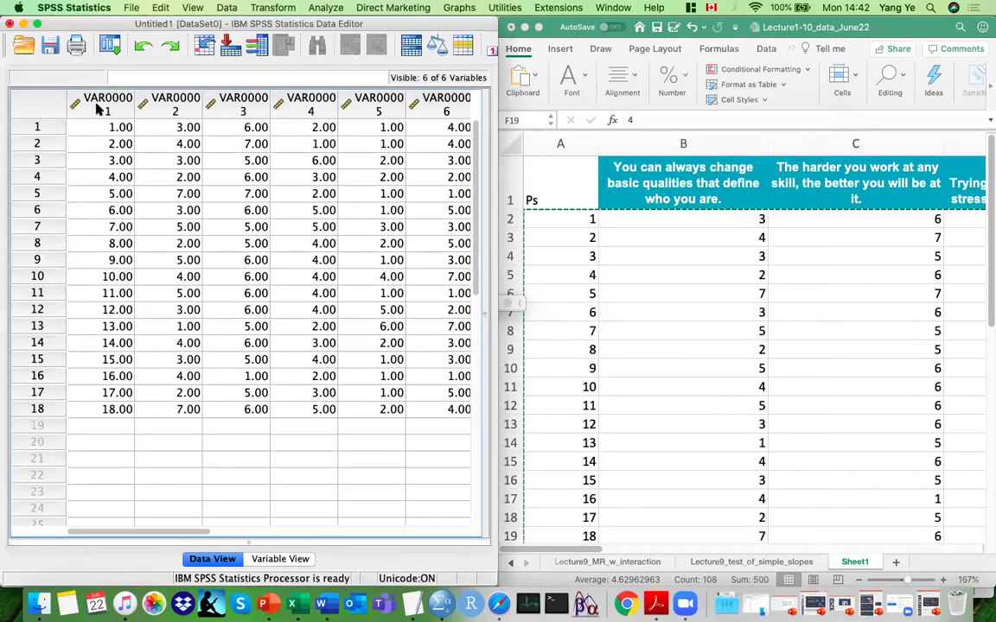
# Step: Rename the first two variables, VAR00001 and VAR00002, as pid and item1
pyautogui.doubleClick(100, 108)
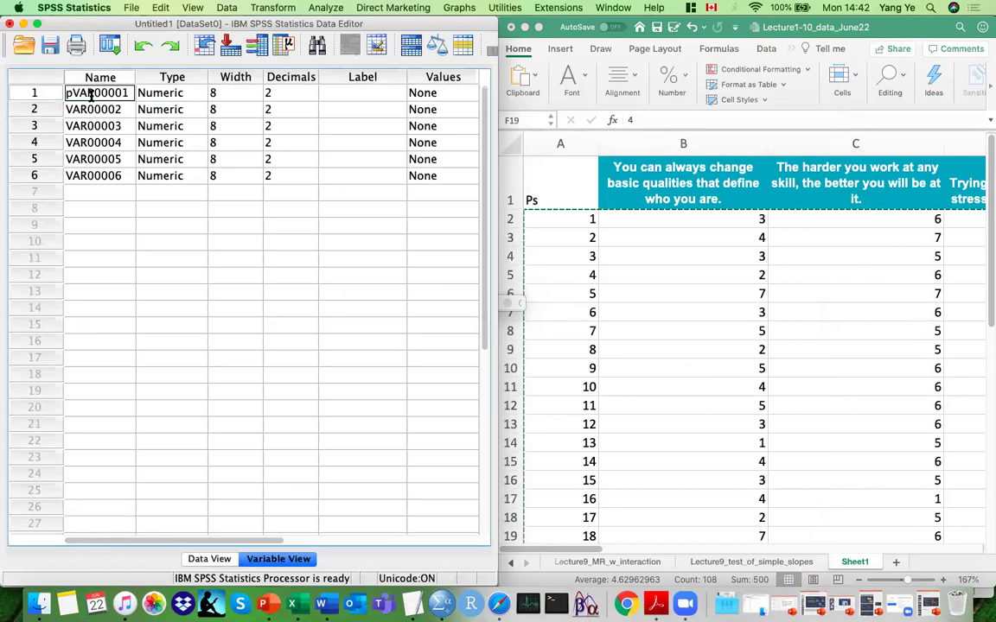
pyautogui.moveTo(129, 94); pyautogui.dragTo(35, 89)
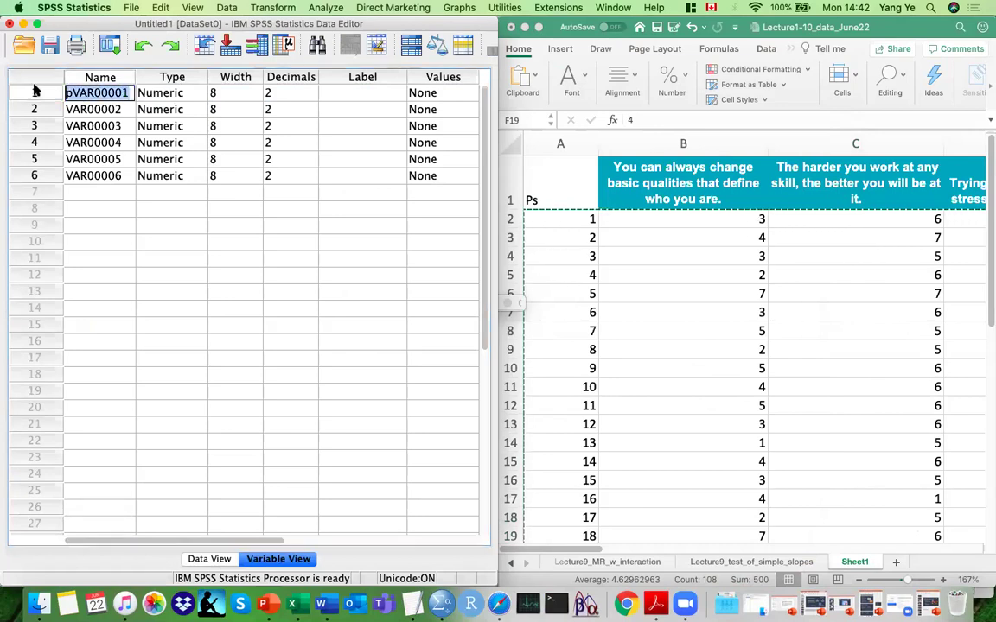
pyautogui.write('pid')
pyautogui.press('Return')
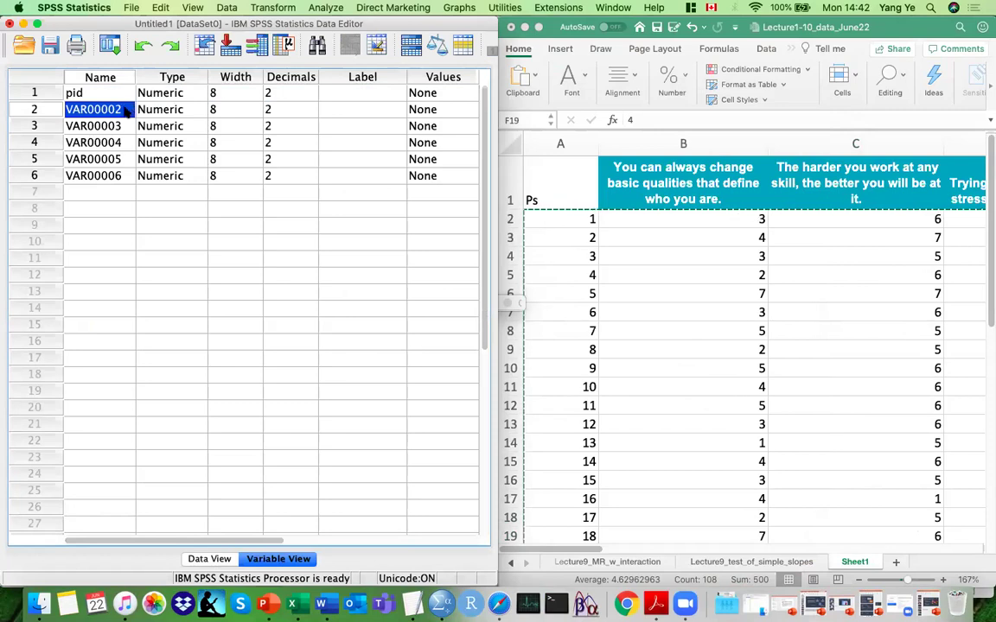
pyautogui.write('i')
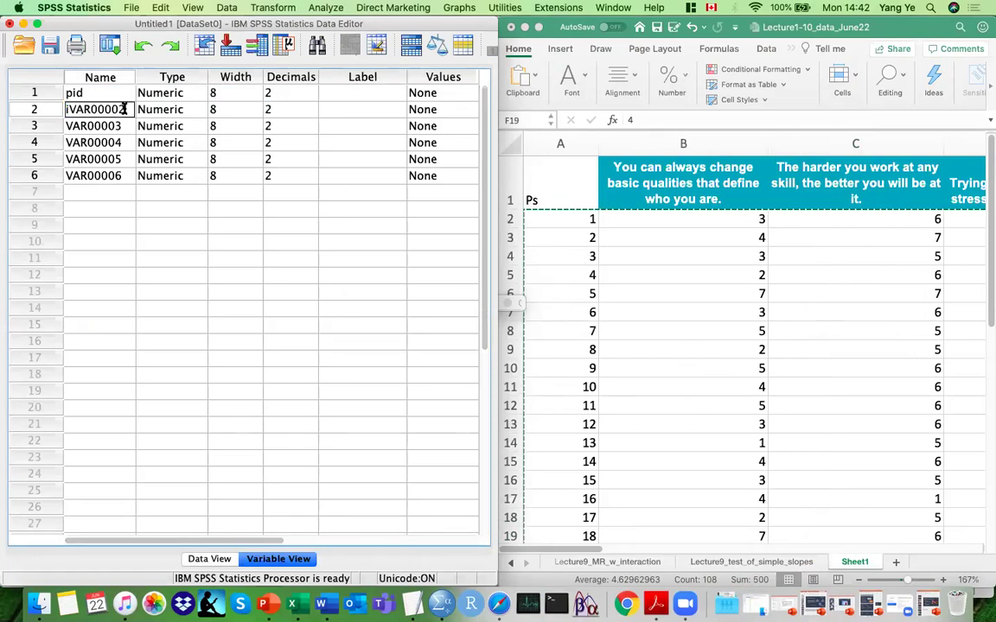
pyautogui.press('Escape')
pyautogui.write('item1')
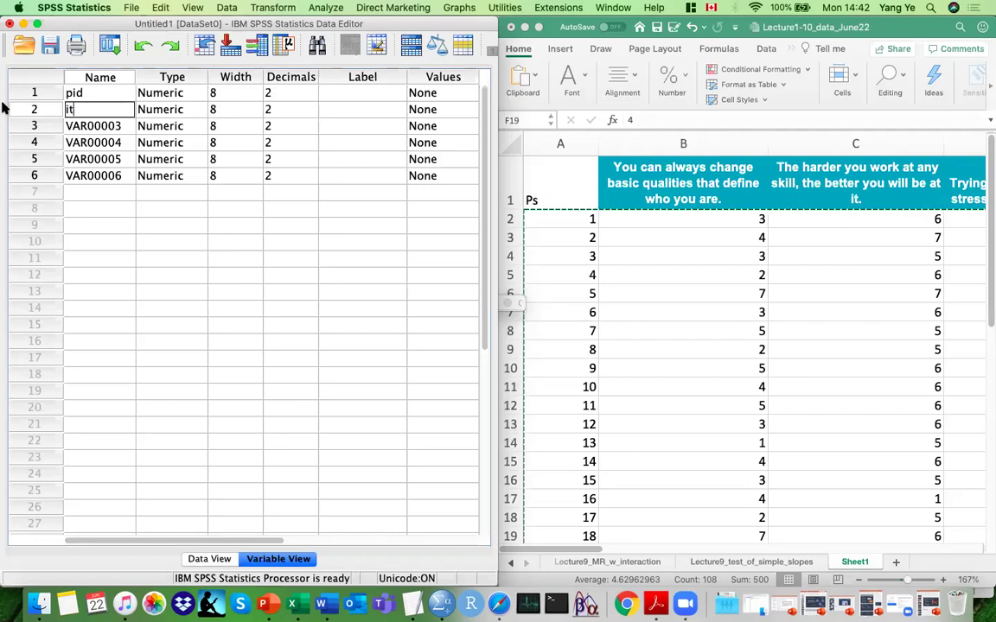
# Step: Rename the third and fourth variables, VAR00003 and VAR00004, as item2 and item3
pyautogui.click(81, 127)
pyautogui.write('item2')
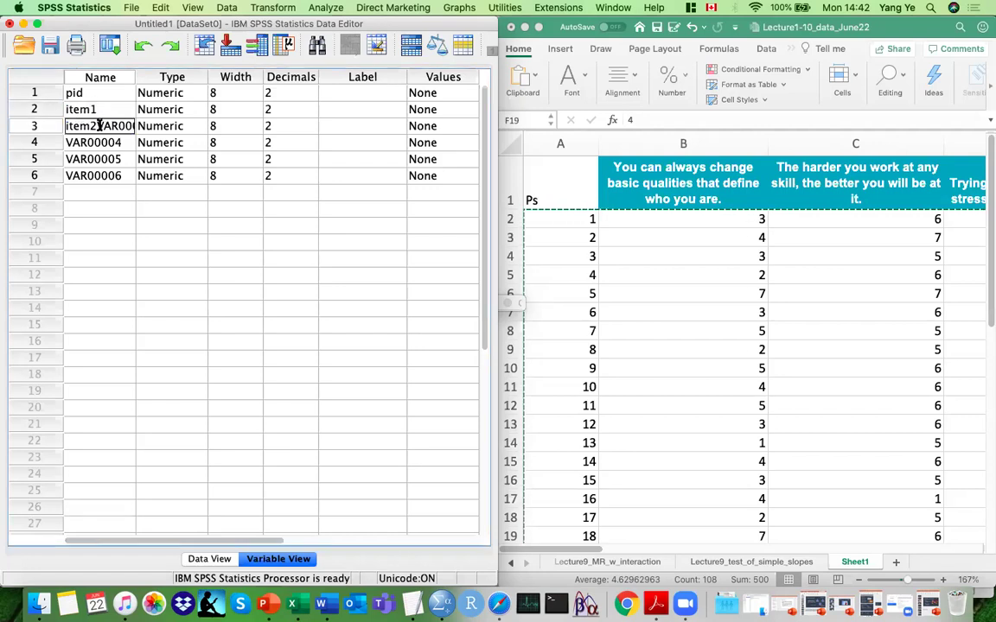
pyautogui.moveTo(90, 126); pyautogui.dragTo(343, 130)
pyautogui.press('BackSpace')
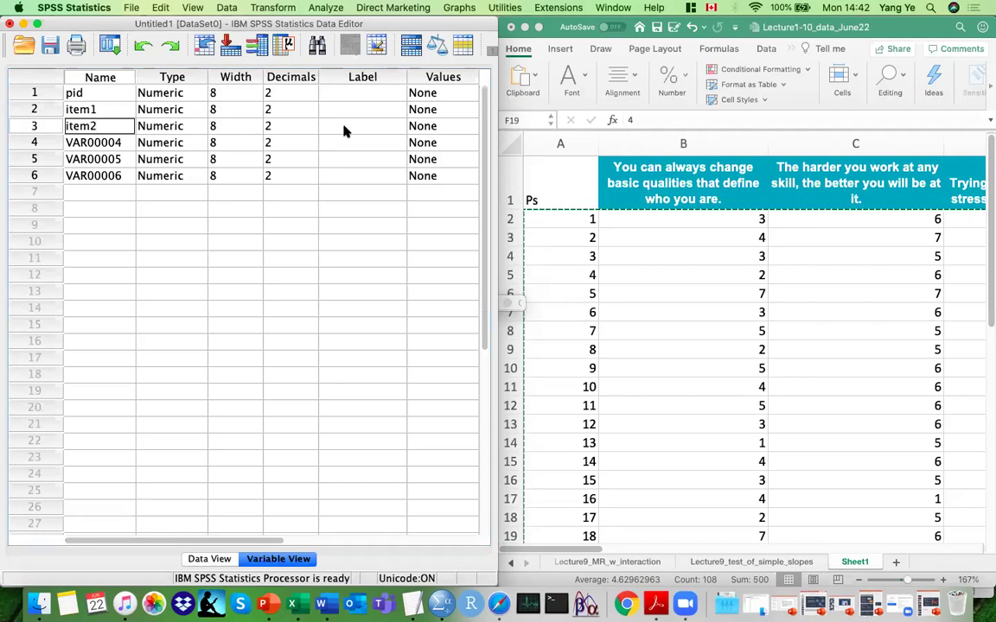
pyautogui.click(120, 142)
pyautogui.write('item3')
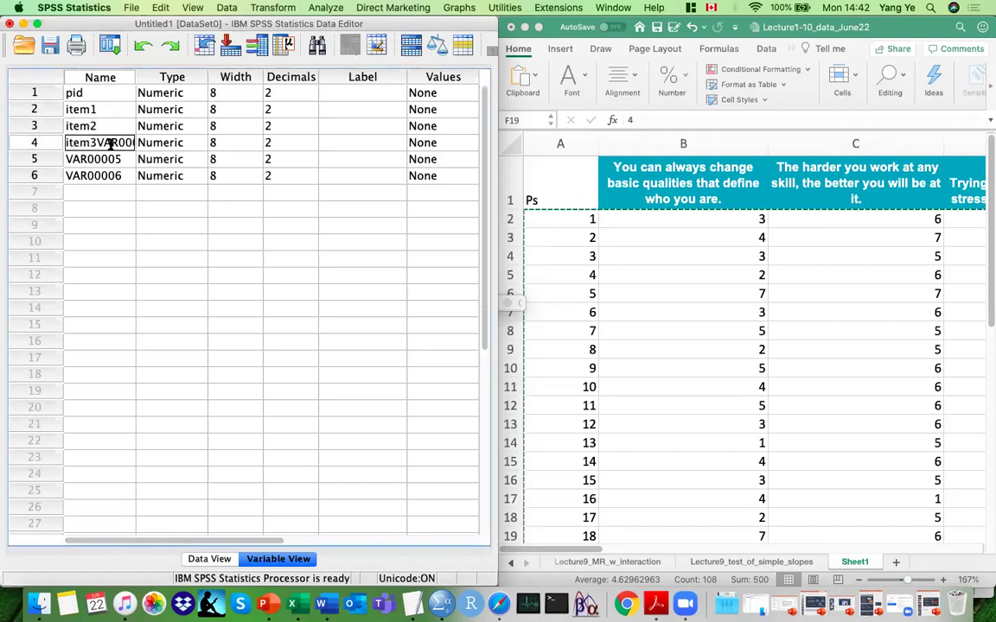
pyautogui.moveTo(93, 142); pyautogui.dragTo(337, 143)
pyautogui.press('BackSpace')
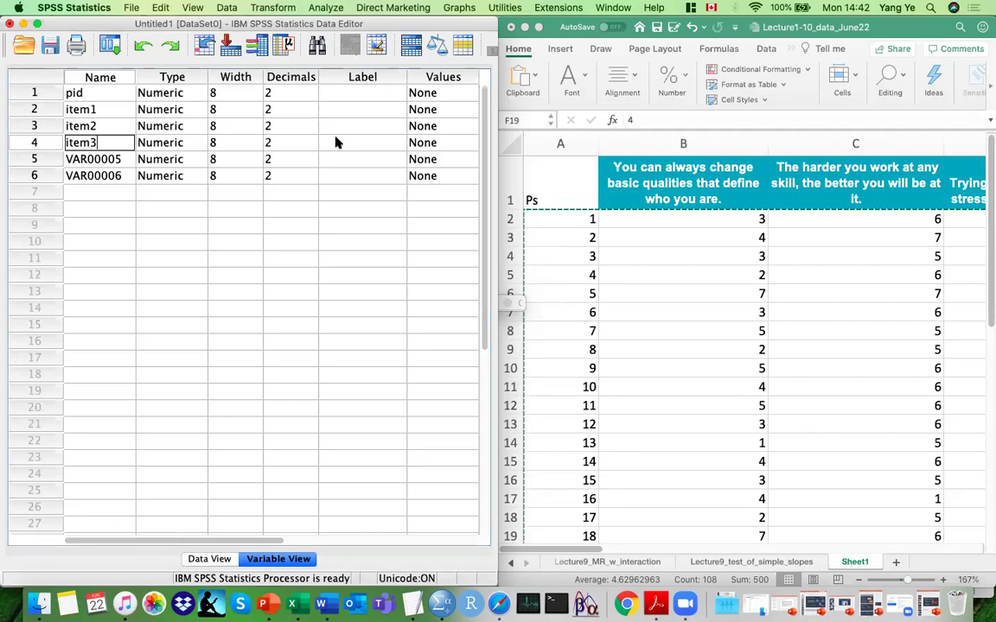
# Step: Rename the fifth and sixth variables, VAR00005 and VAR00006, as item4 and item5
pyautogui.click(98, 160)
pyautogui.write('ite')
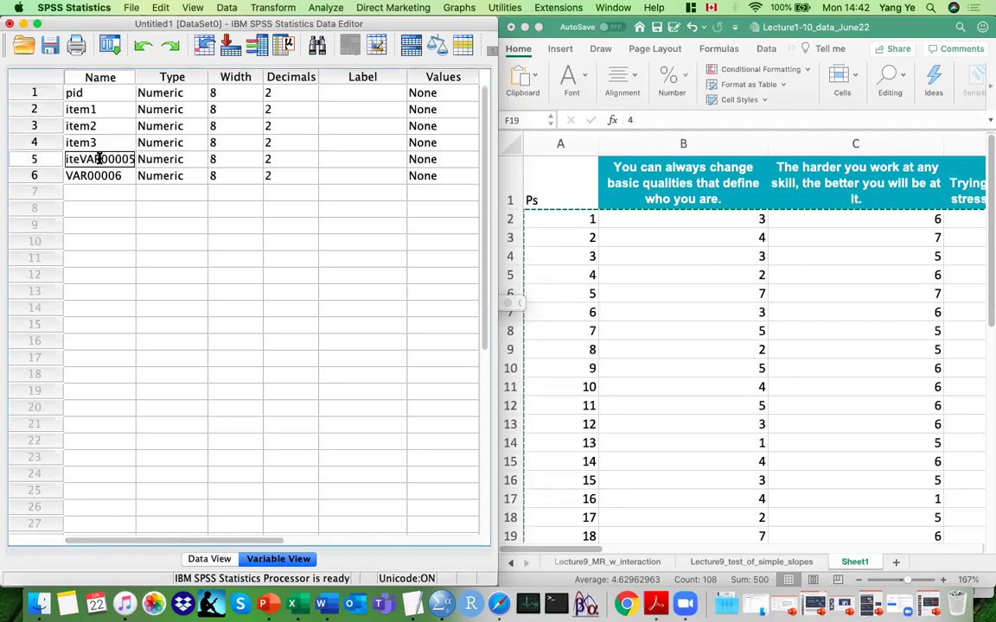
pyautogui.write('m4')
pyautogui.moveTo(97, 159); pyautogui.dragTo(333, 163)
pyautogui.press('BackSpace')
pyautogui.click(95, 176)
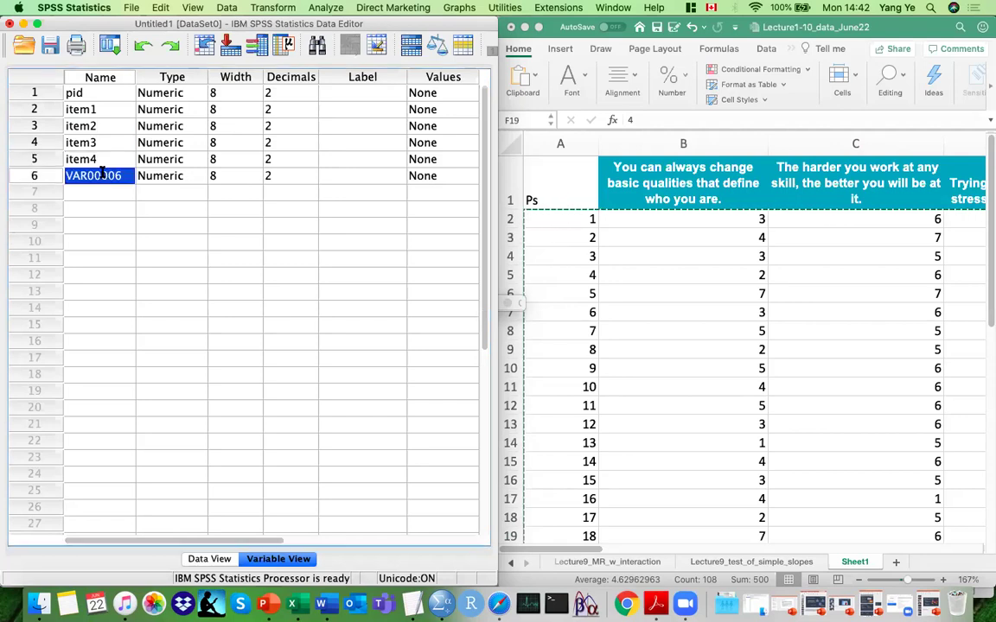
pyautogui.click(102, 174)
pyautogui.write('item')
pyautogui.moveTo(101, 174); pyautogui.dragTo(363, 180)
pyautogui.write('5')
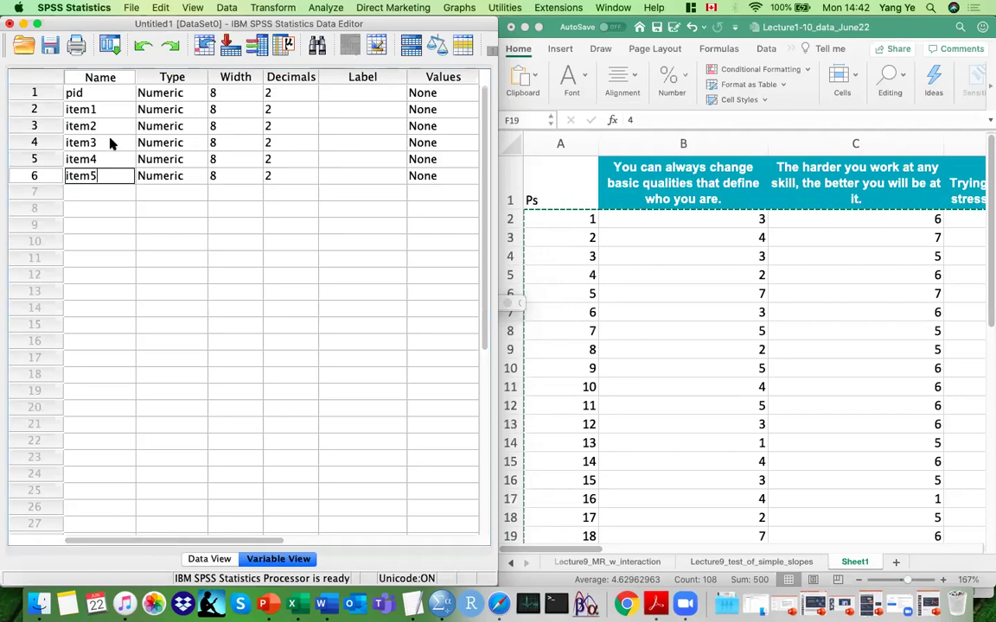
pyautogui.click(110, 143)
pyautogui.click(109, 142)
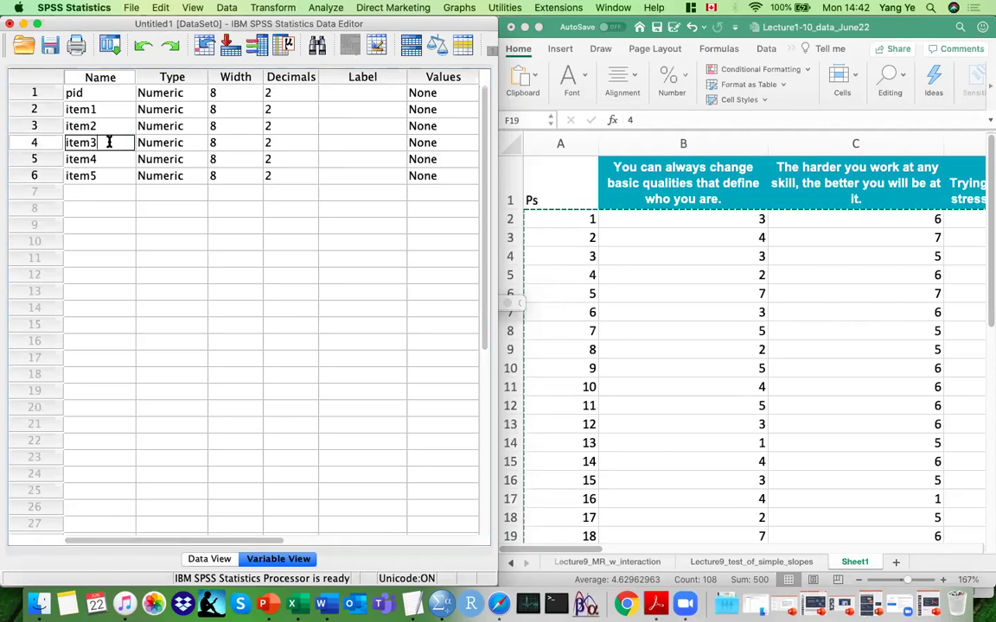
# Step: Compare the data columns item3 to item5 with the Excel headings marked (R) to identify the reverse-coded items
pyautogui.click(33, 109)
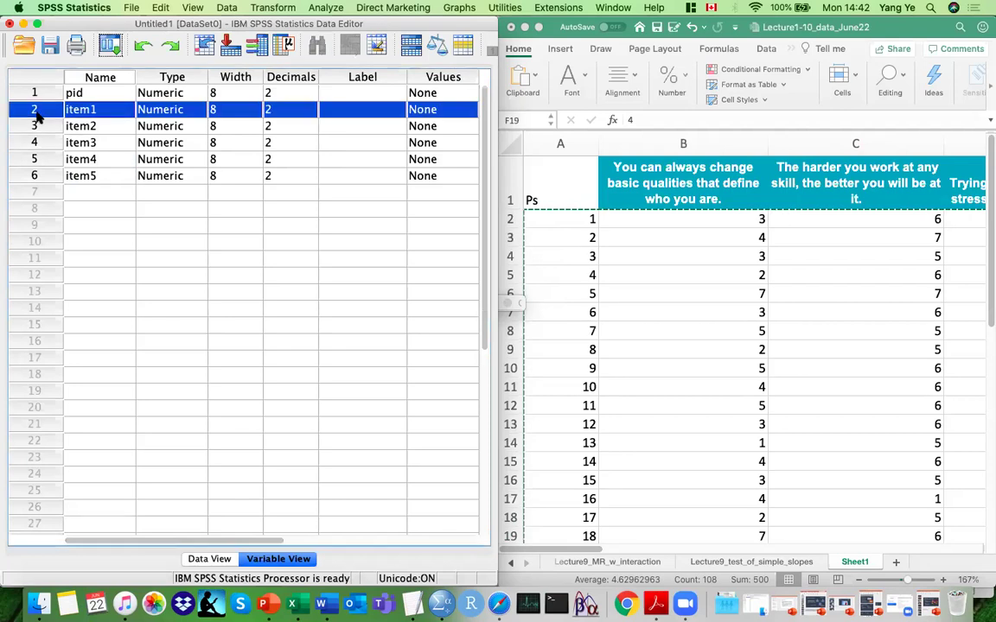
pyautogui.doubleClick(36, 113)
pyautogui.moveTo(243, 97); pyautogui.dragTo(388, 101)
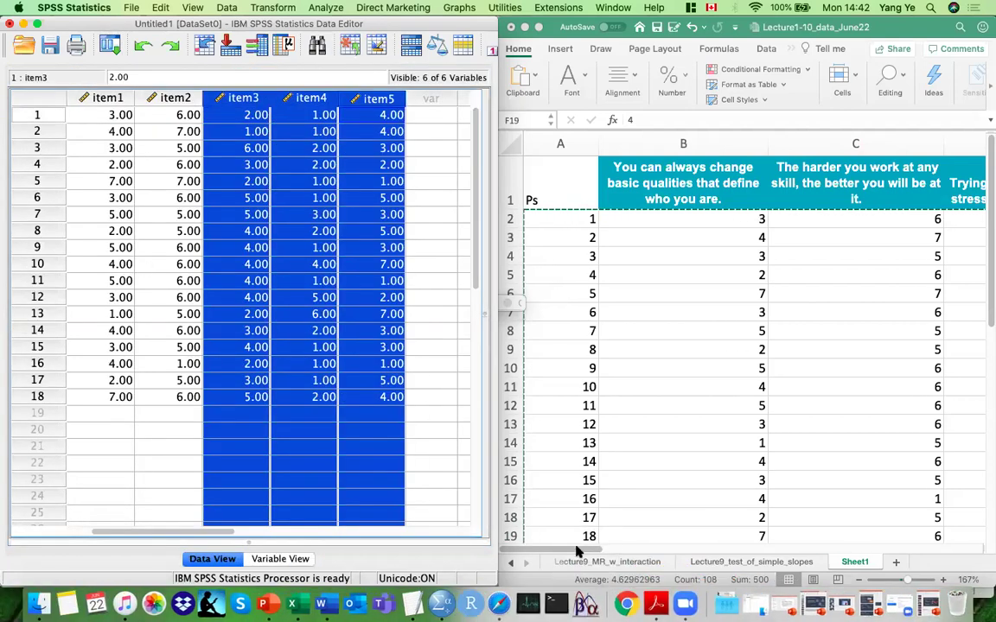
pyautogui.click(577, 550)
pyautogui.hscroll(2, 640, 554)
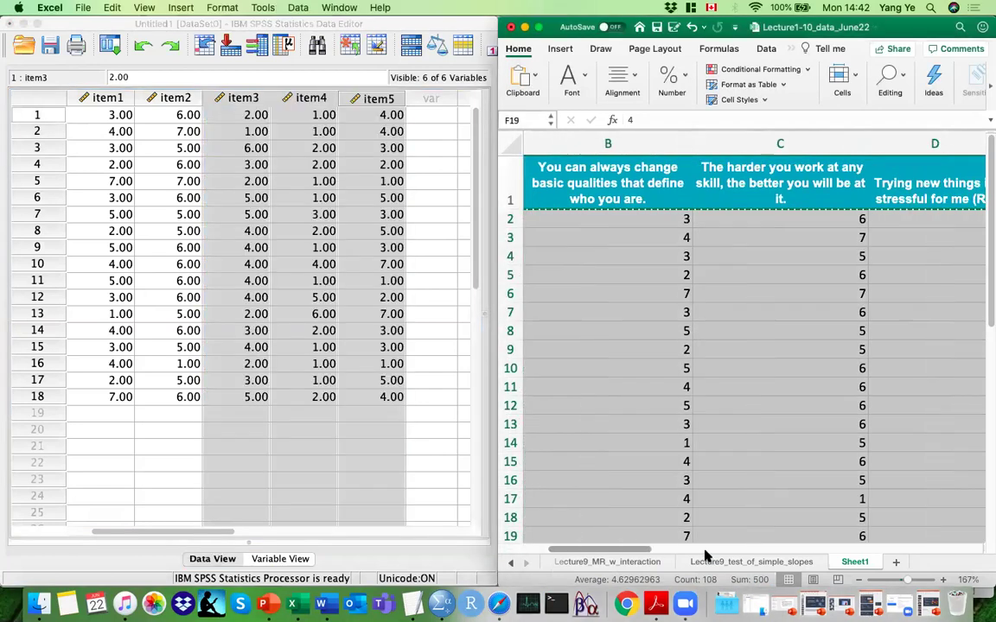
pyautogui.hscroll(4, 702, 555)
pyautogui.hscroll(-2, 711, 556)
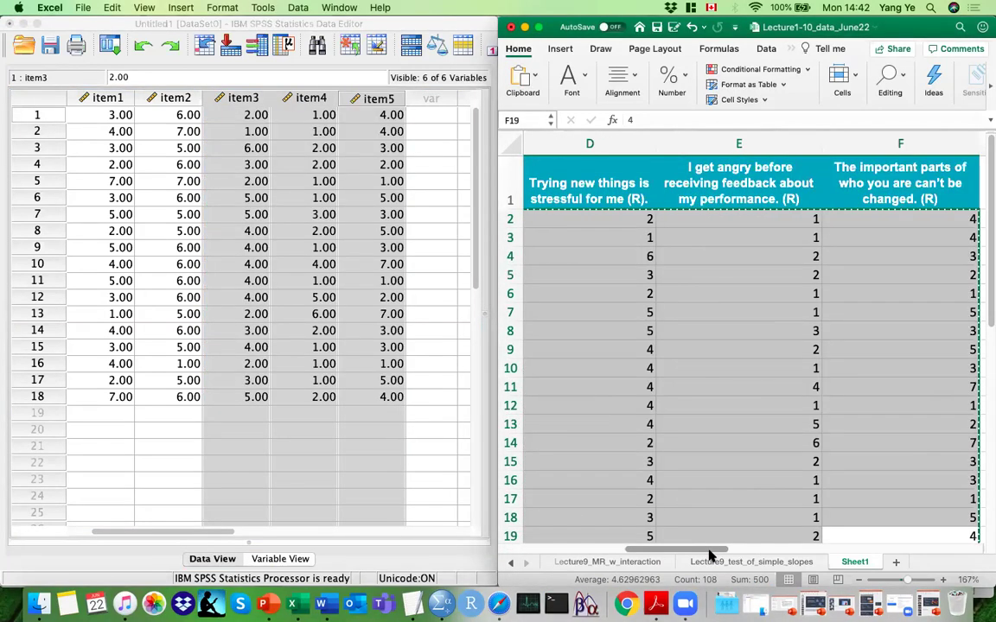
pyautogui.moveTo(711, 554); pyautogui.dragTo(637, 554)
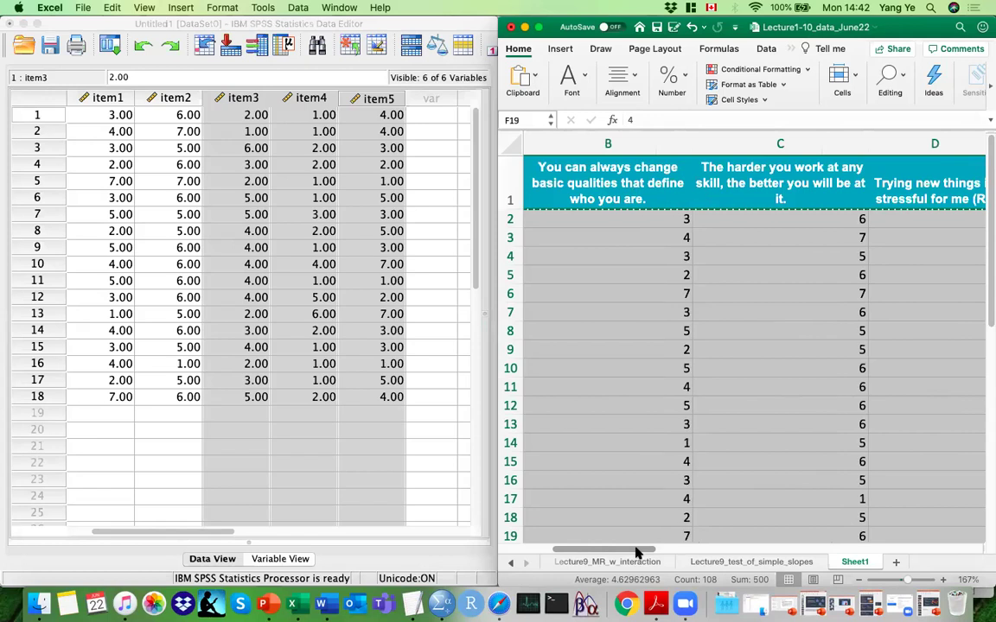
pyautogui.moveTo(609, 143); pyautogui.dragTo(721, 130)
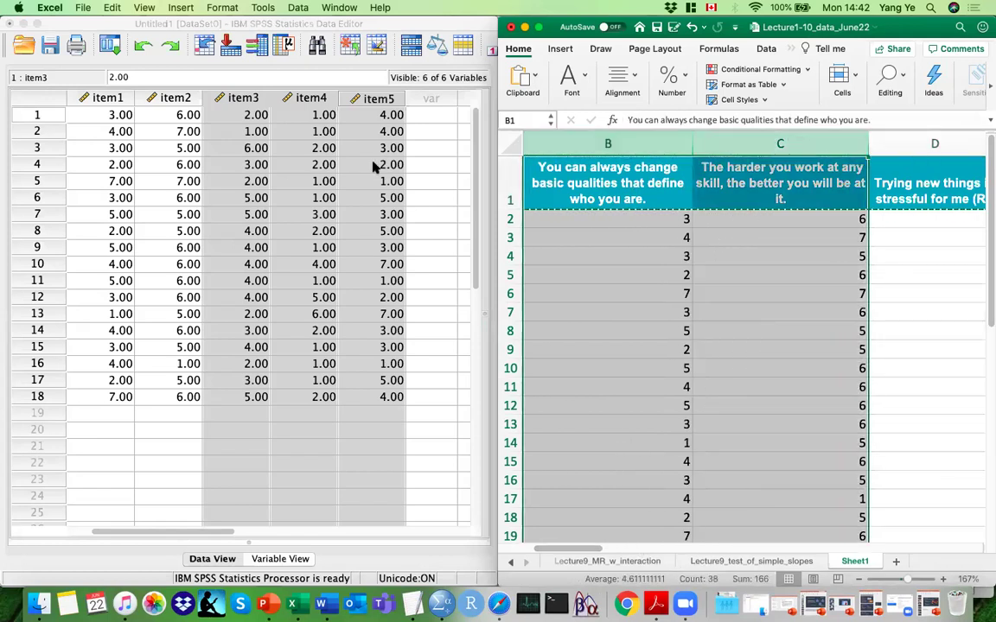
pyautogui.click(251, 131)
pyautogui.moveTo(245, 102); pyautogui.dragTo(367, 100)
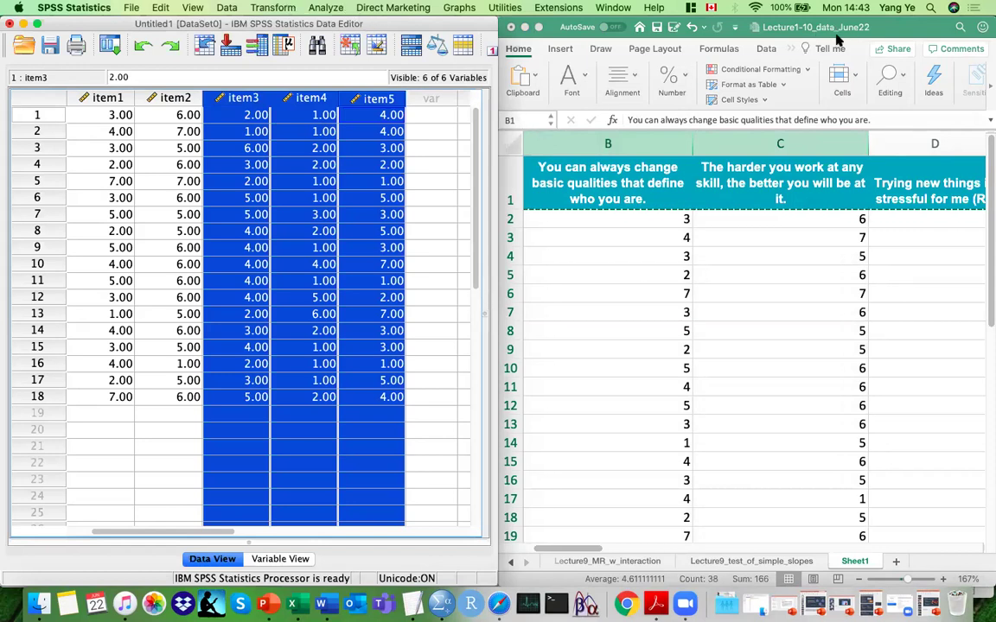
# Step: Clear the Excel workbook out of the way and enlarge the SPSS Data Editor to fill the screen
pyautogui.moveTo(903, 19); pyautogui.dragTo(513, 181)
pyautogui.click(516, 177)
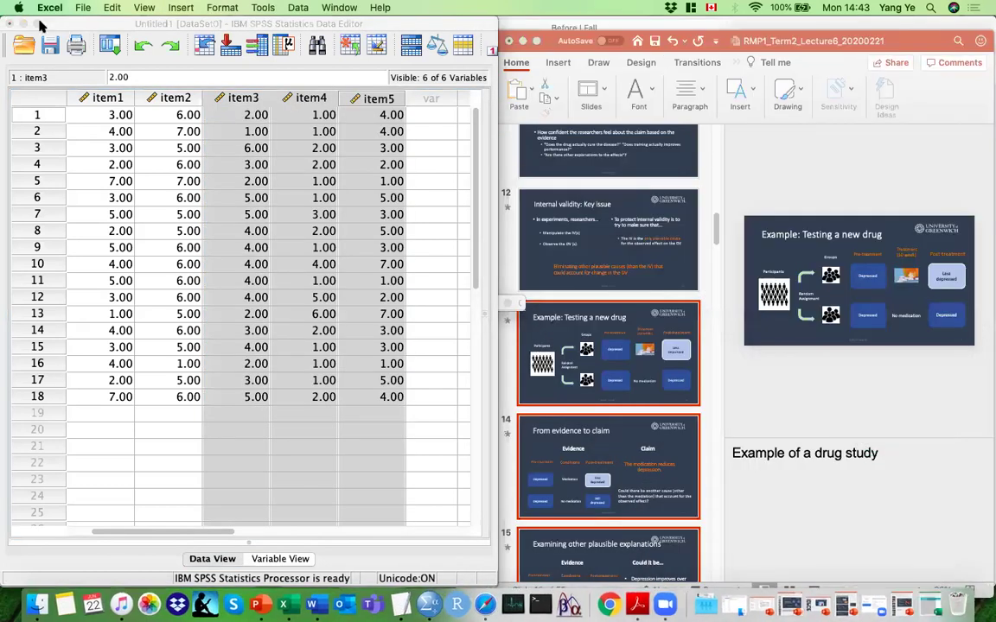
pyautogui.click(37, 24)
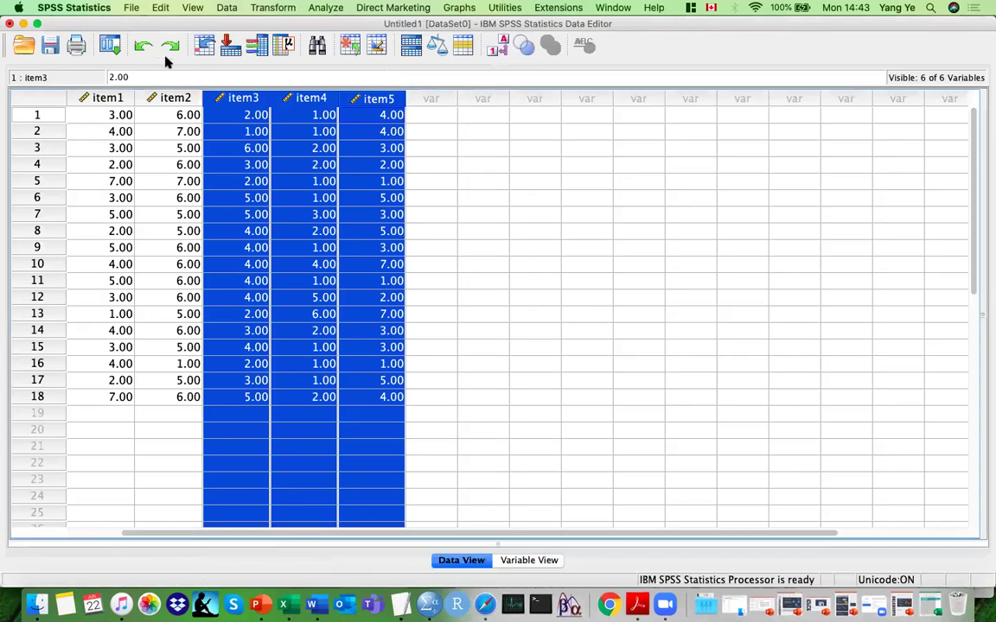
pyautogui.click(293, 202)
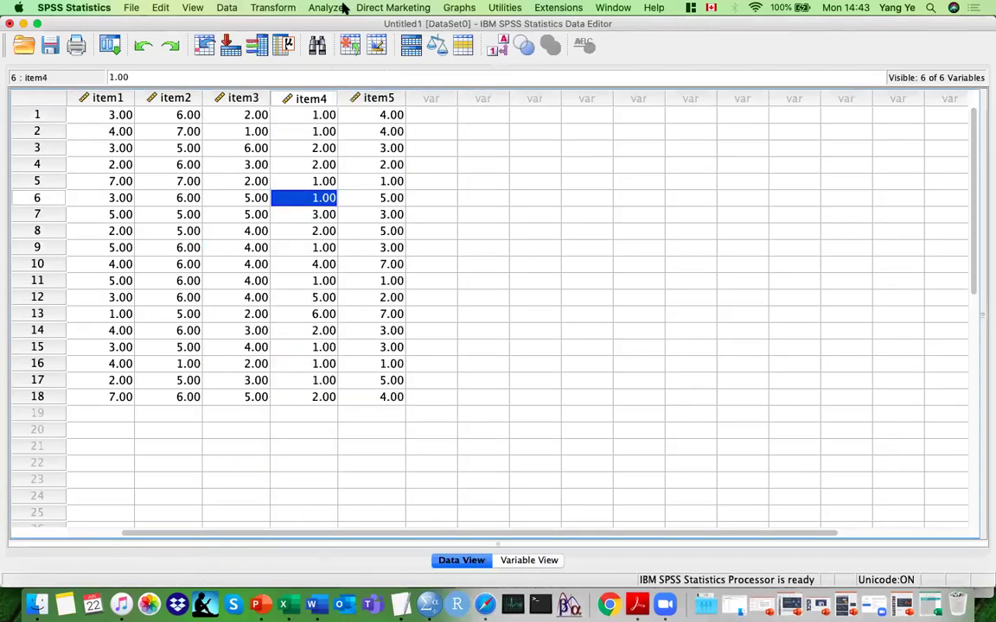
pyautogui.click(285, 11)
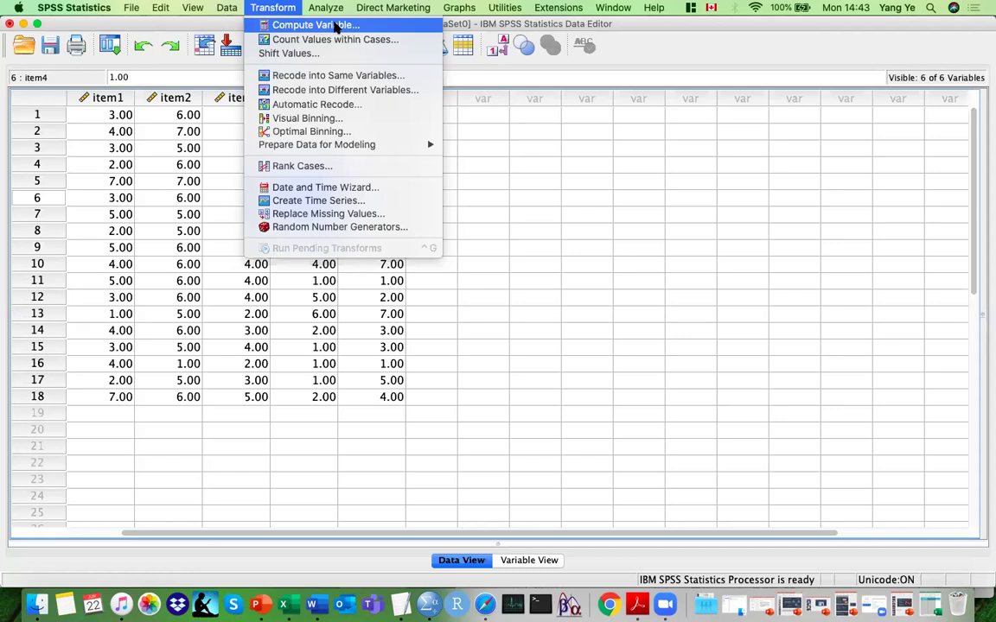
pyautogui.click(348, 104)
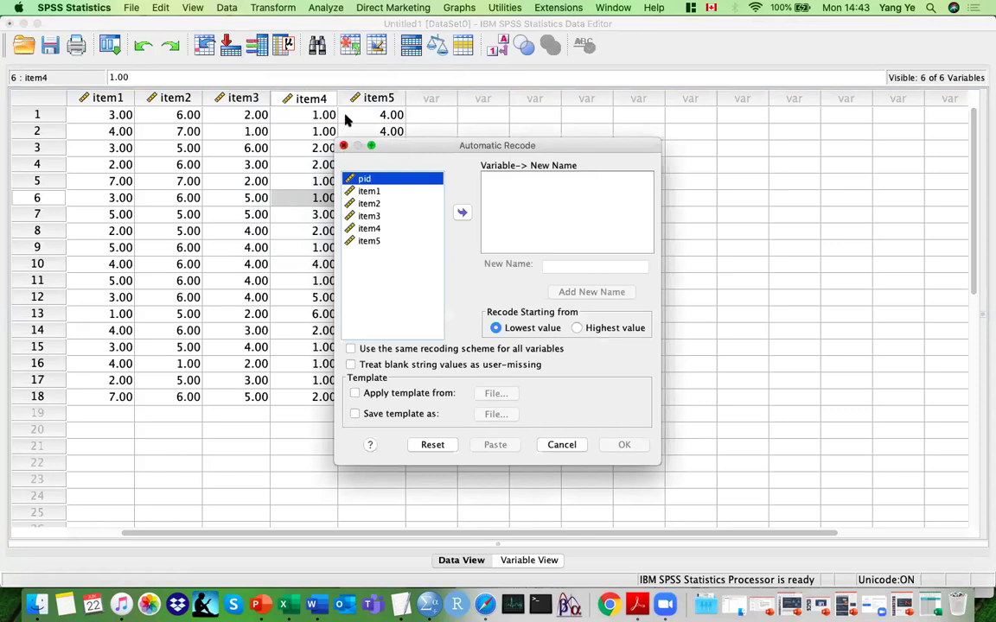
pyautogui.click(343, 145)
# Step: Start a Compute Variable calculation with item3 in the numeric expression and item3R as the target variable
pyautogui.click(267, 9)
pyautogui.click(275, 25)
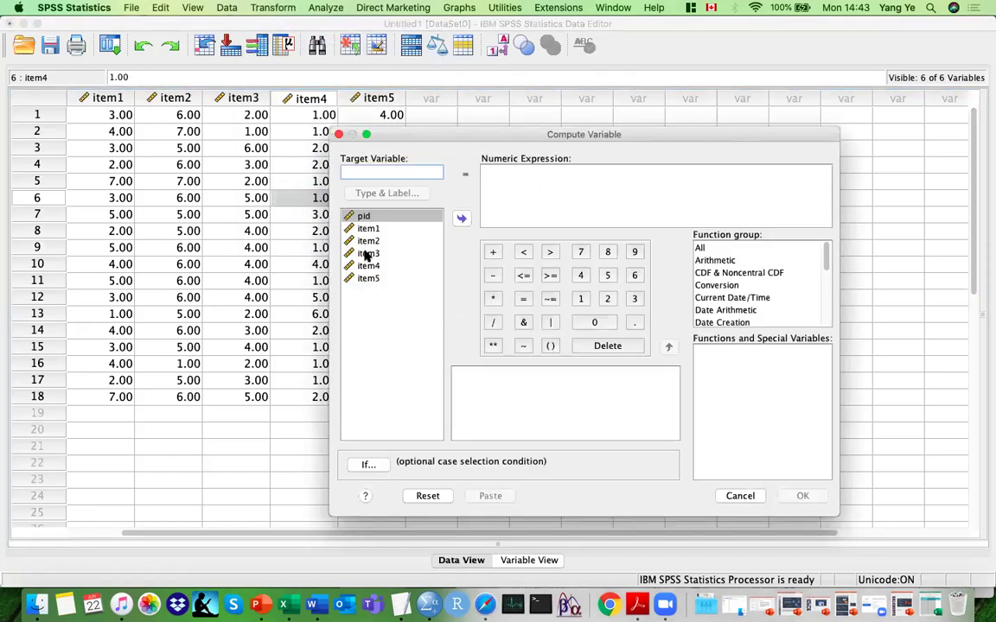
pyautogui.click(367, 253)
pyautogui.doubleClick(413, 252)
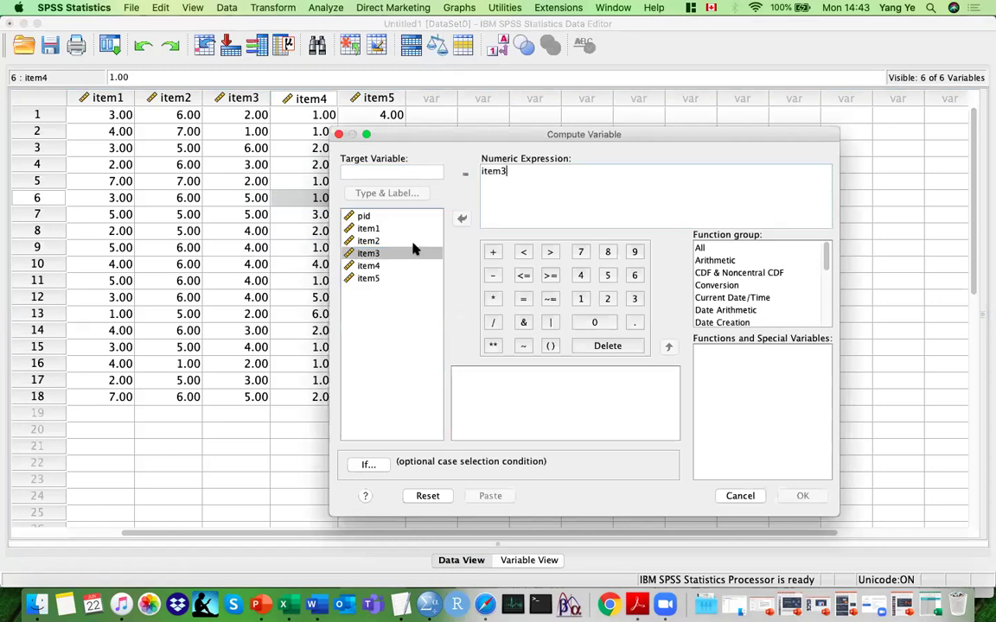
pyautogui.click(377, 172)
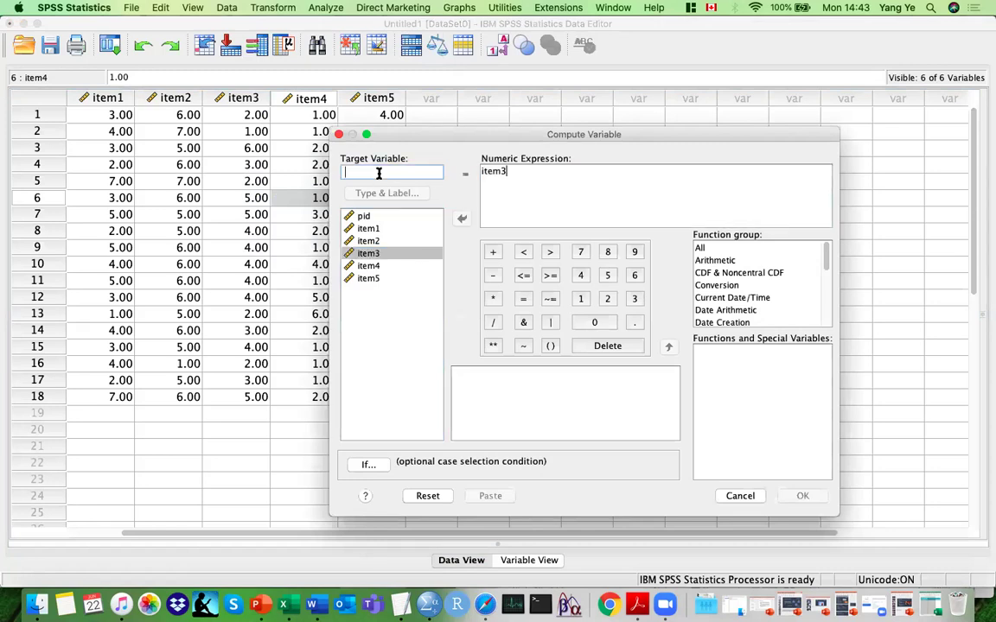
pyautogui.write('itme')
pyautogui.press('BackSpace')
pyautogui.press('BackSpace')
pyautogui.write('em3R')
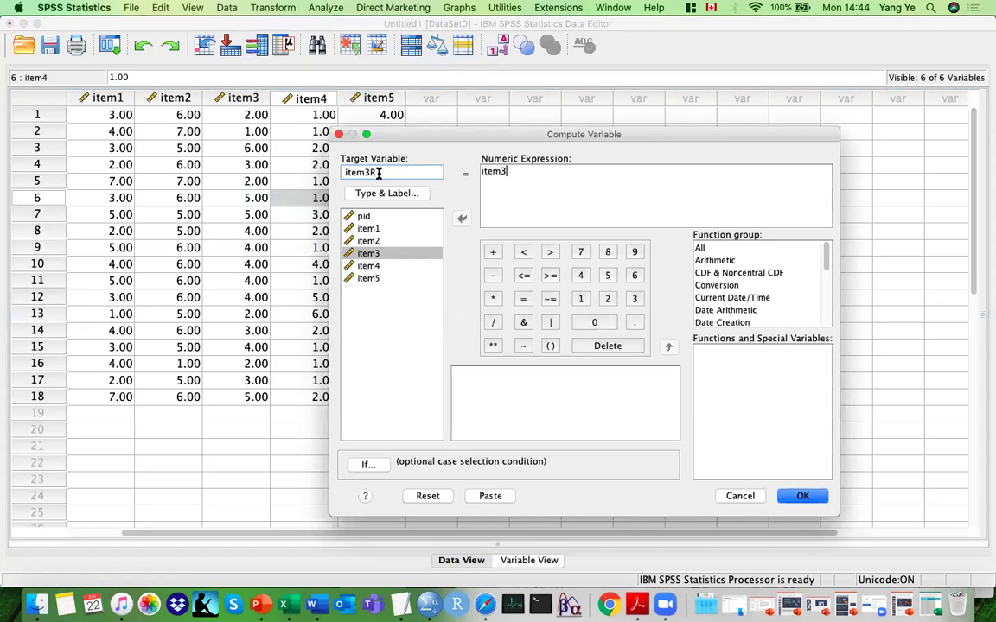
# Step: Complete the numeric expression as 8-item3 and paste the computation into a syntax file
pyautogui.click(481, 172)
pyautogui.write('8-')
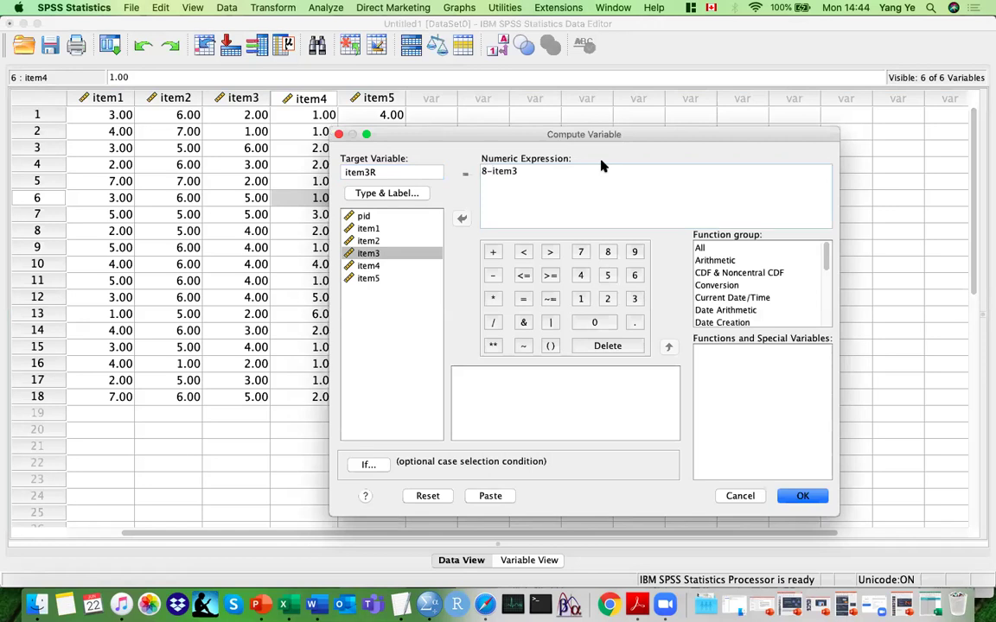
pyautogui.click(565, 170)
pyautogui.click(488, 495)
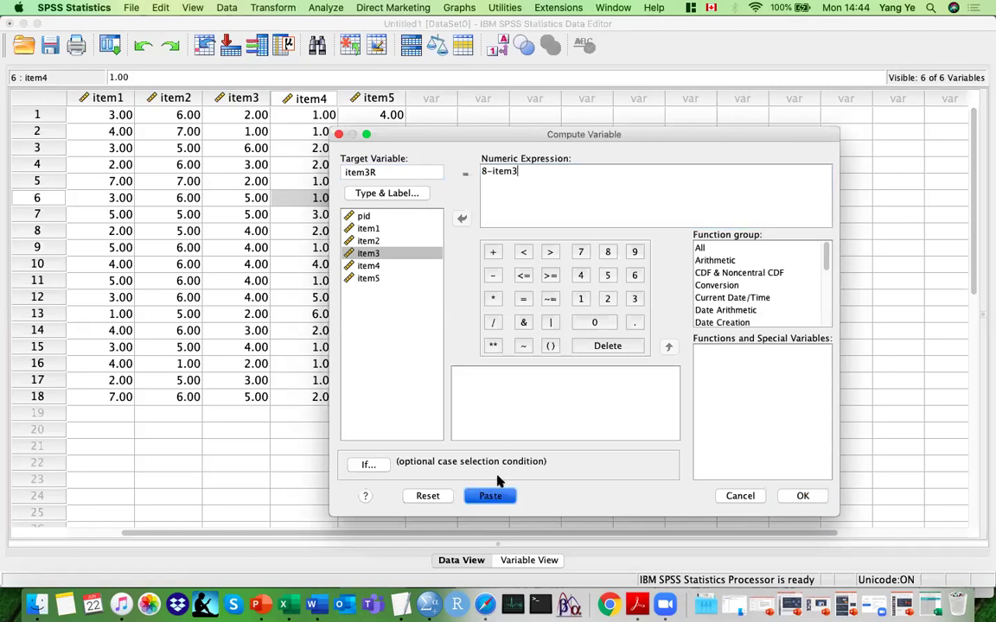
pyautogui.click(499, 494)
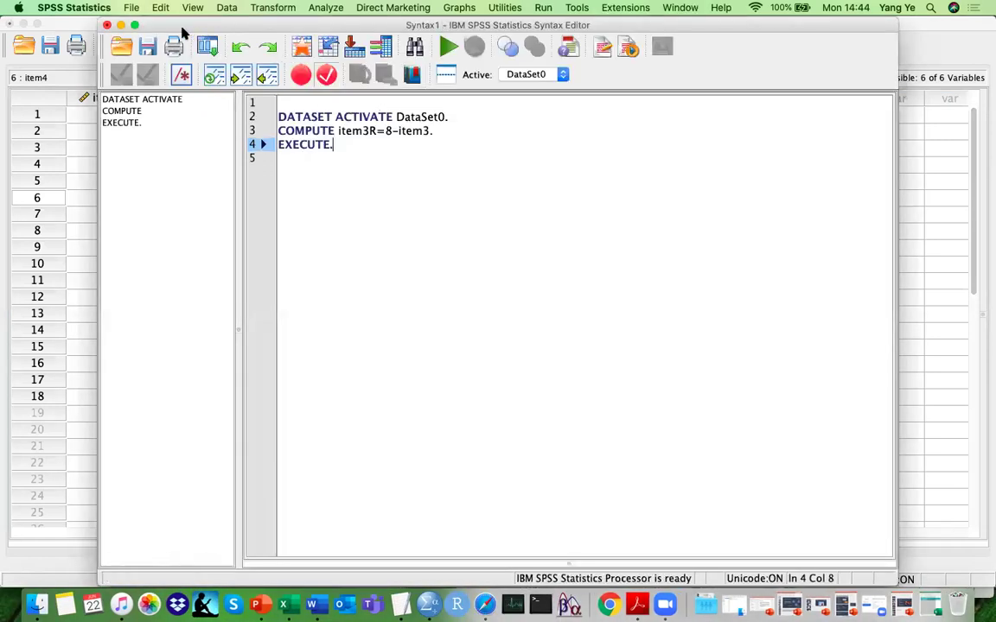
# Step: Add two copies of the COMPUTE item3R=8-item3. line directly below the original in the syntax
pyautogui.moveTo(182, 32); pyautogui.dragTo(273, 151)
pyautogui.keyDown('shift'); pyautogui.click(333, 257); pyautogui.keyUp('shift')
pyautogui.moveTo(560, 251); pyautogui.dragTo(371, 255)
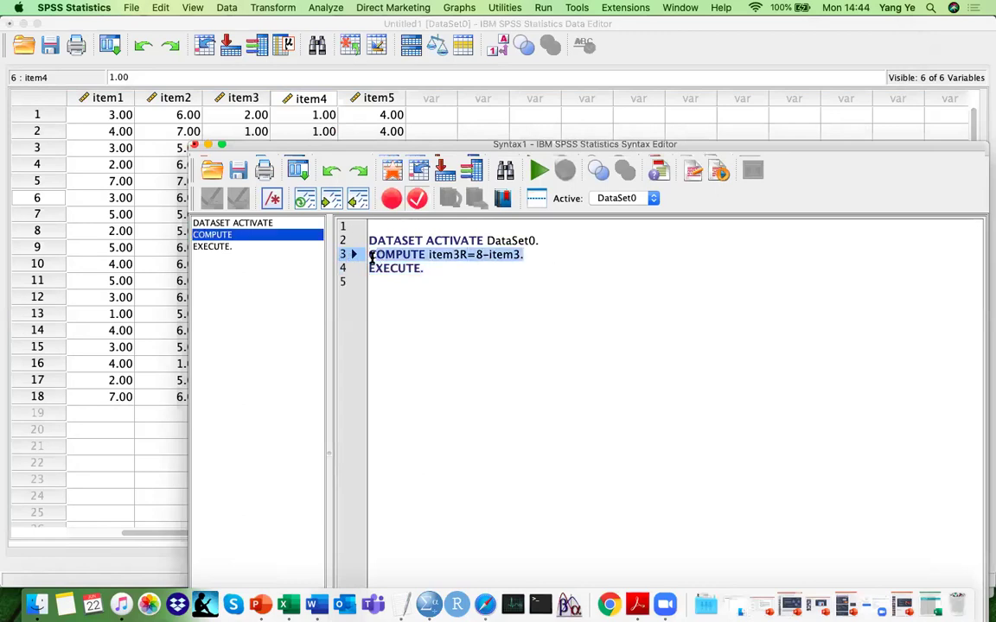
pyautogui.press('super+c')
pyautogui.click(546, 257)
pyautogui.press('Return')
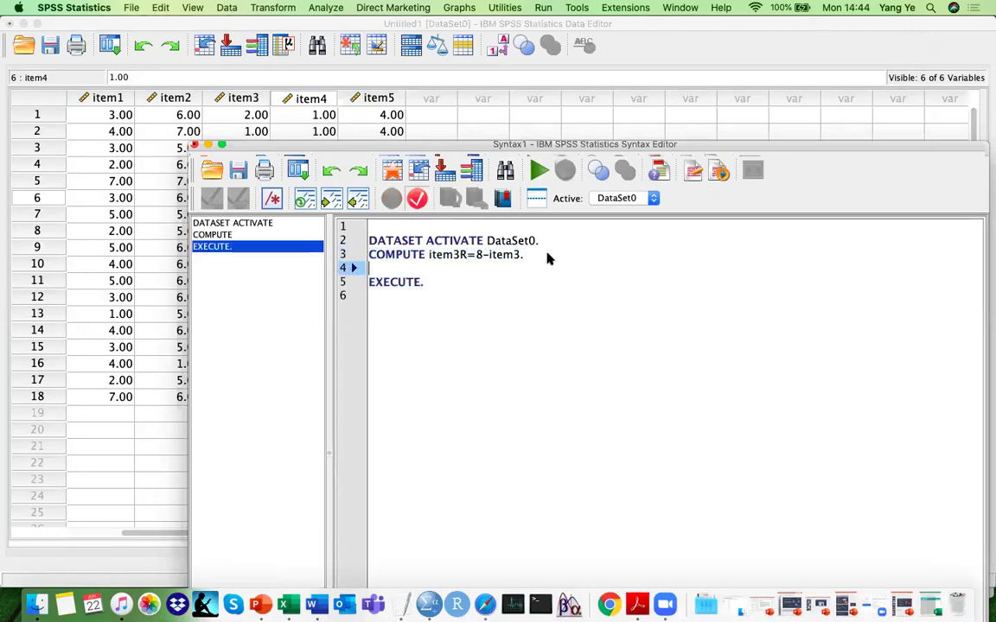
pyautogui.press('super+v')
pyautogui.press('Return')
pyautogui.press('super+v')
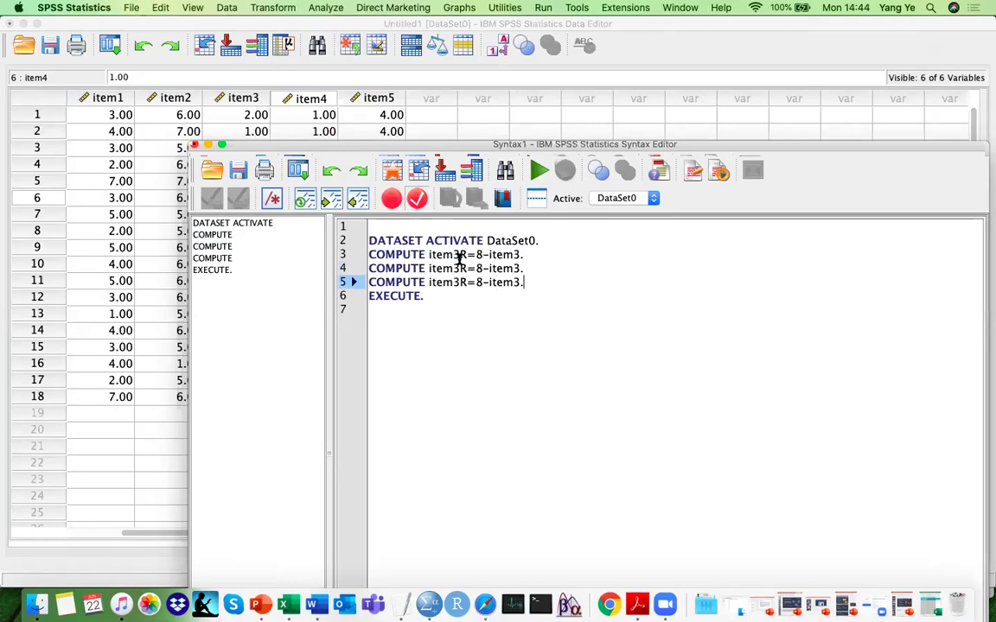
# Step: Change the second COMPUTE line to item4R=8-item4
pyautogui.click(459, 255)
pyautogui.press('Down')
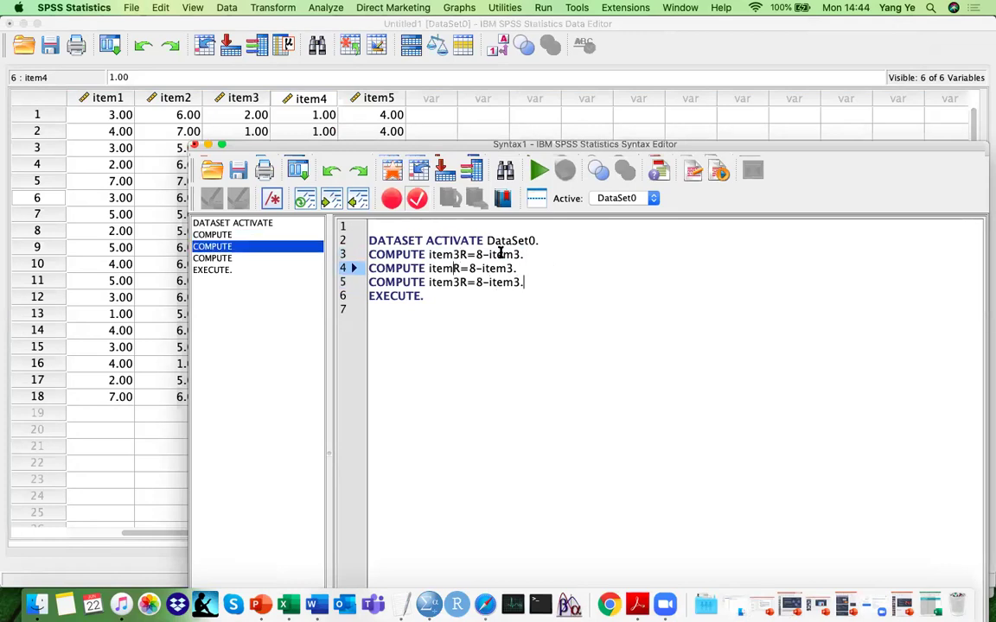
pyautogui.press('BackSpace')
pyautogui.write('4')
pyautogui.press('Right')
pyautogui.press('Right')
pyautogui.press('Right')
pyautogui.press('Right')
pyautogui.press('Right')
pyautogui.press('Right')
pyautogui.press('Right')
pyautogui.press('Right')
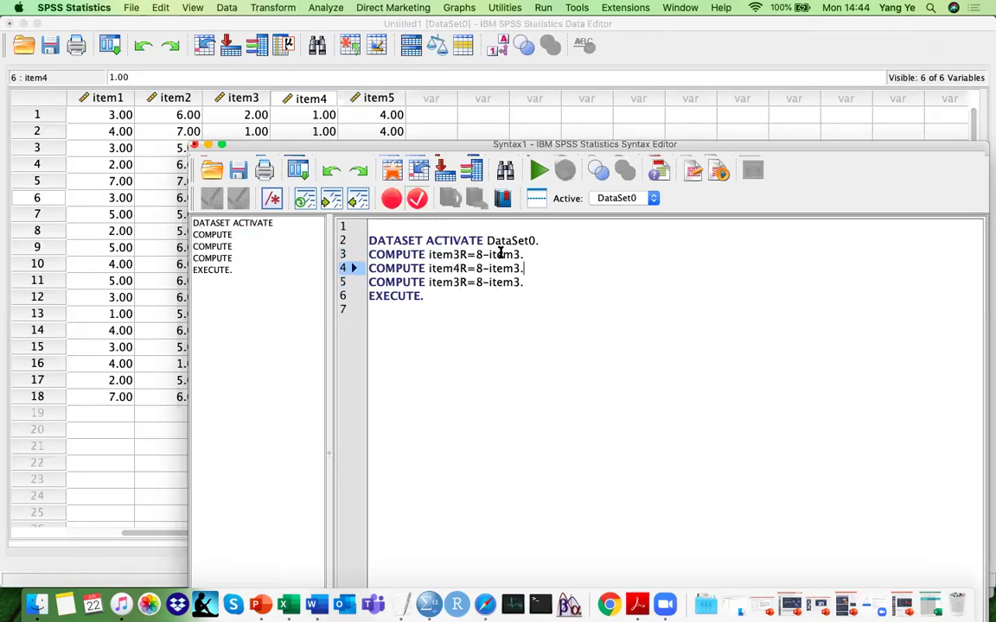
pyautogui.press('BackSpace')
pyautogui.write('4')
# Step: Change the third COMPUTE line to item5R=8-item5
pyautogui.press('Down')
pyautogui.press('Left')
pyautogui.press('Left')
pyautogui.press('Left')
pyautogui.press('Left')
pyautogui.press('Left')
pyautogui.press('Left')
pyautogui.press('Left')
pyautogui.press('Left')
pyautogui.press('Left')
pyautogui.press('Left')
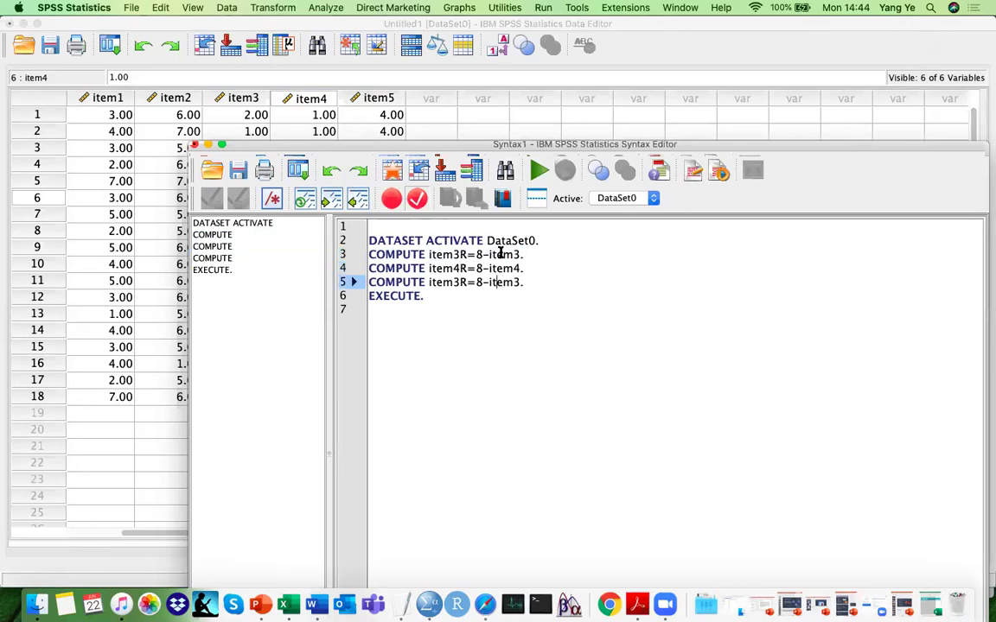
pyautogui.press('BackSpace')
pyautogui.write('5')
pyautogui.press('Right')
pyautogui.press('Right')
pyautogui.press('Right')
pyautogui.press('Right')
pyautogui.press('Right')
pyautogui.press('Right')
pyautogui.press('Right')
pyautogui.press('Right')
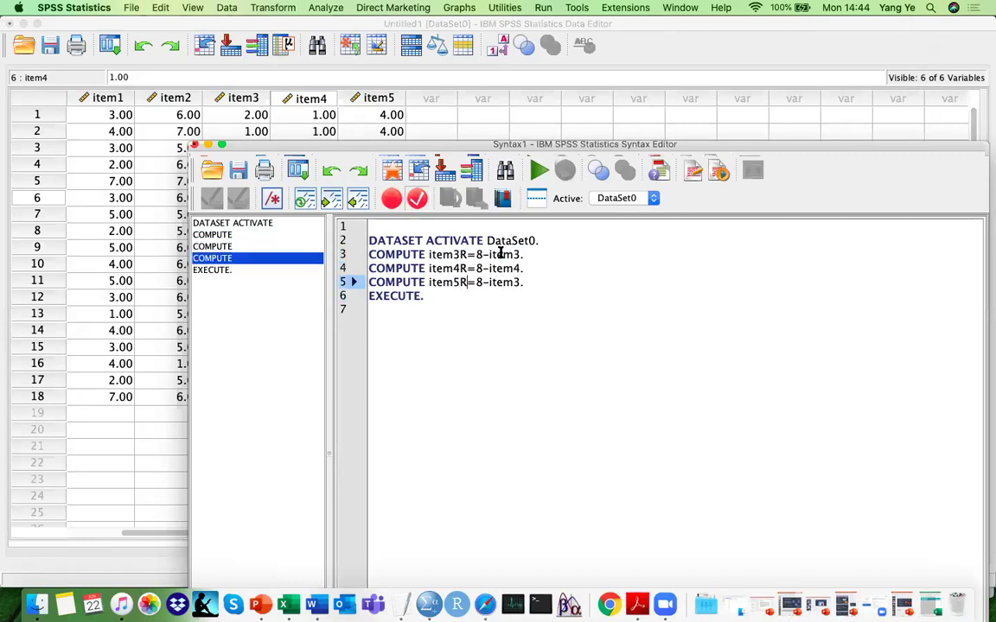
pyautogui.press('Delete')
pyautogui.write('5')
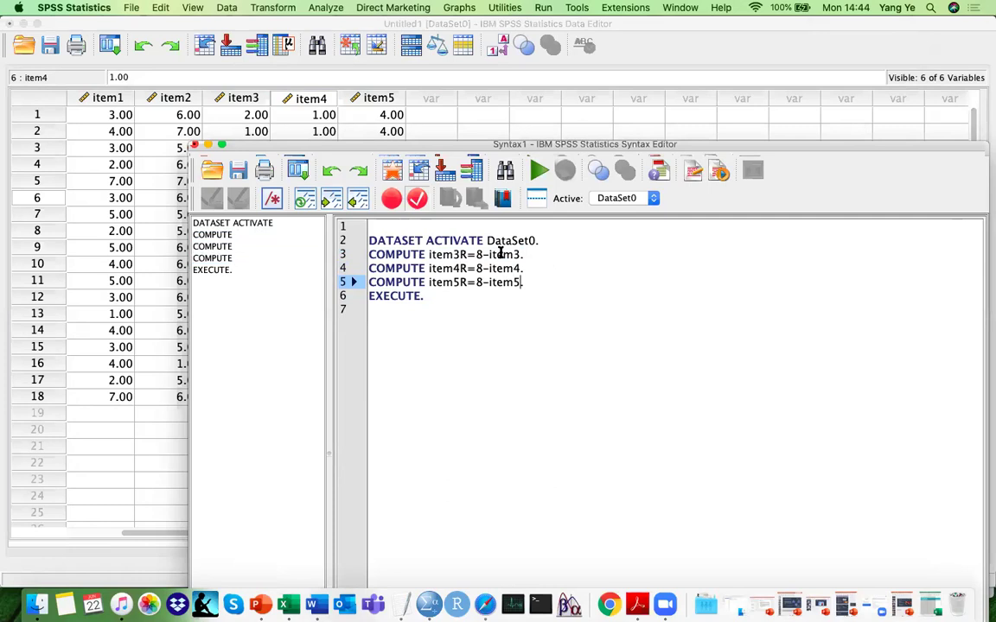
# Step: Run the three COMPUTE lines together with EXECUTE and return to the Data Editor
pyautogui.moveTo(444, 315)
pyautogui.mouseDown()
pyautogui.moveTo(363, 270)
pyautogui.moveTo(353, 252)
pyautogui.mouseUp()
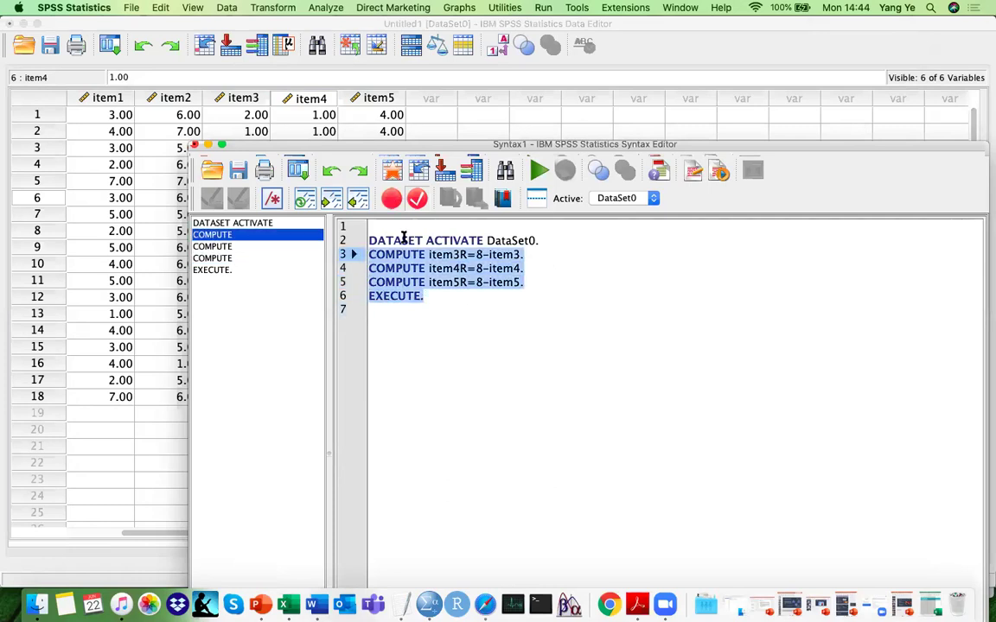
pyautogui.click(536, 172)
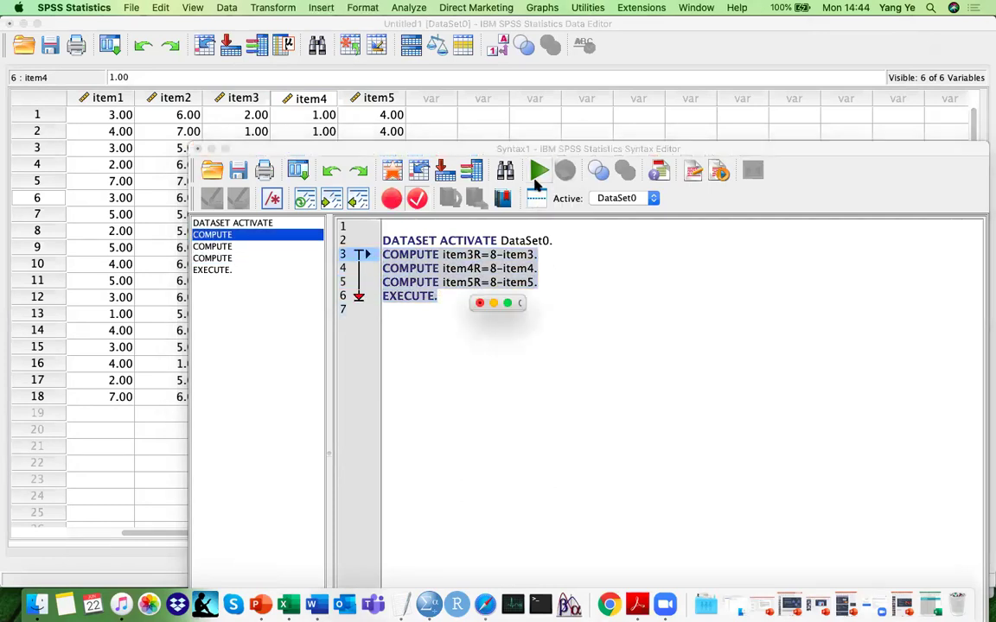
pyautogui.click(649, 45)
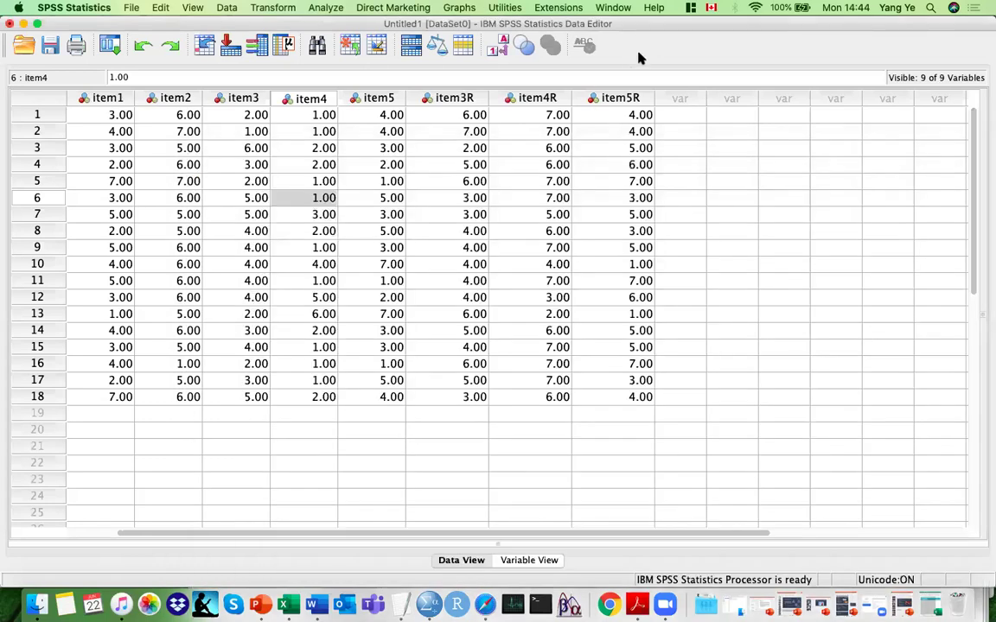
# Step: Compare the reverse-scored columns item3R to item5R with the original columns item3 to item5
pyautogui.click(456, 98)
pyautogui.click(549, 98)
pyautogui.click(644, 100)
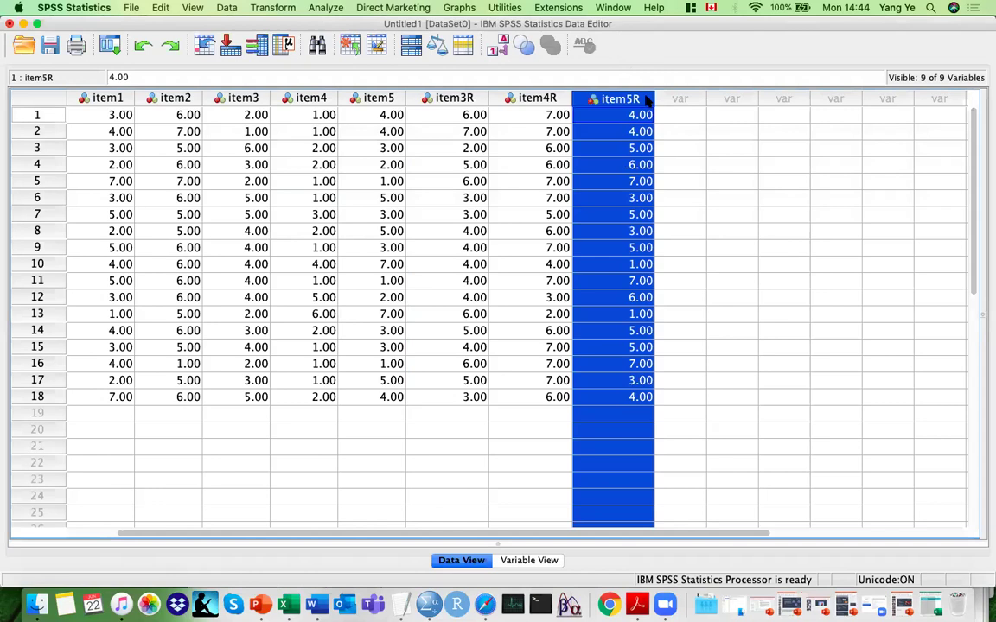
pyautogui.moveTo(227, 99); pyautogui.dragTo(374, 103)
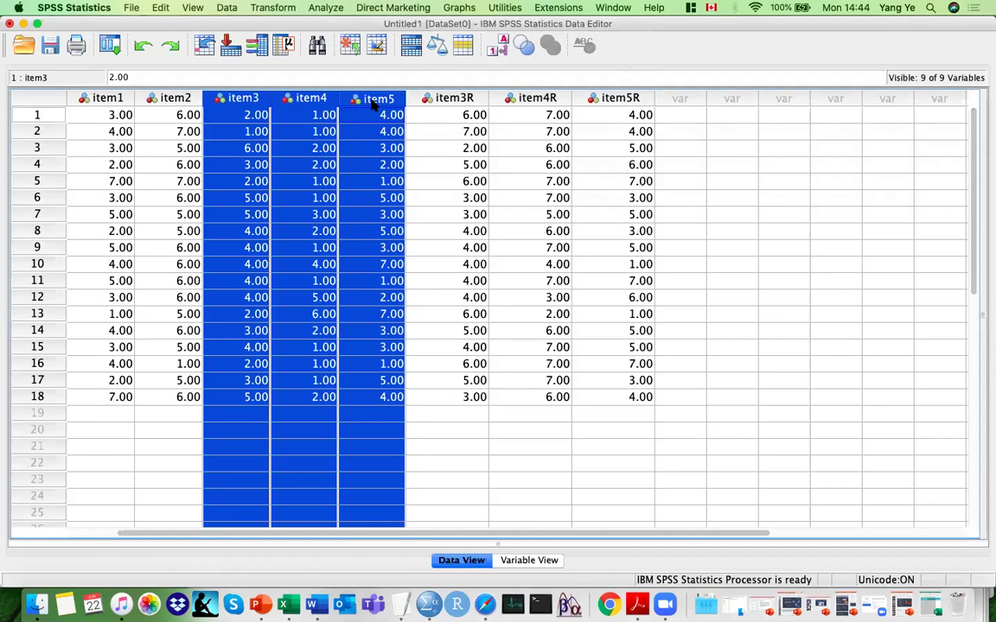
pyautogui.click(449, 100)
pyautogui.click(527, 101)
pyautogui.click(631, 100)
pyautogui.click(437, 100)
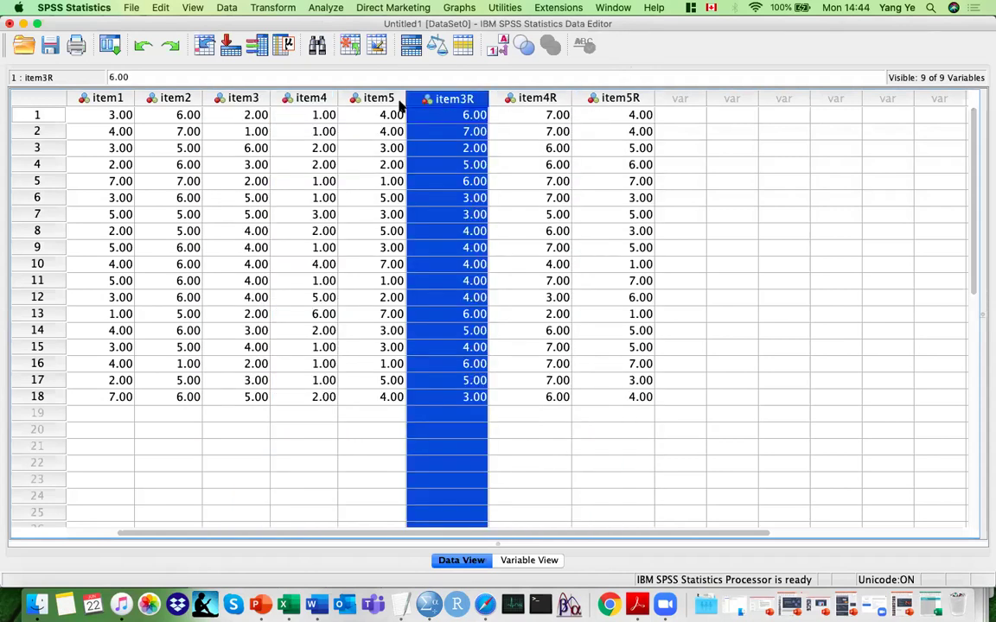
pyautogui.moveTo(248, 102); pyautogui.dragTo(387, 102)
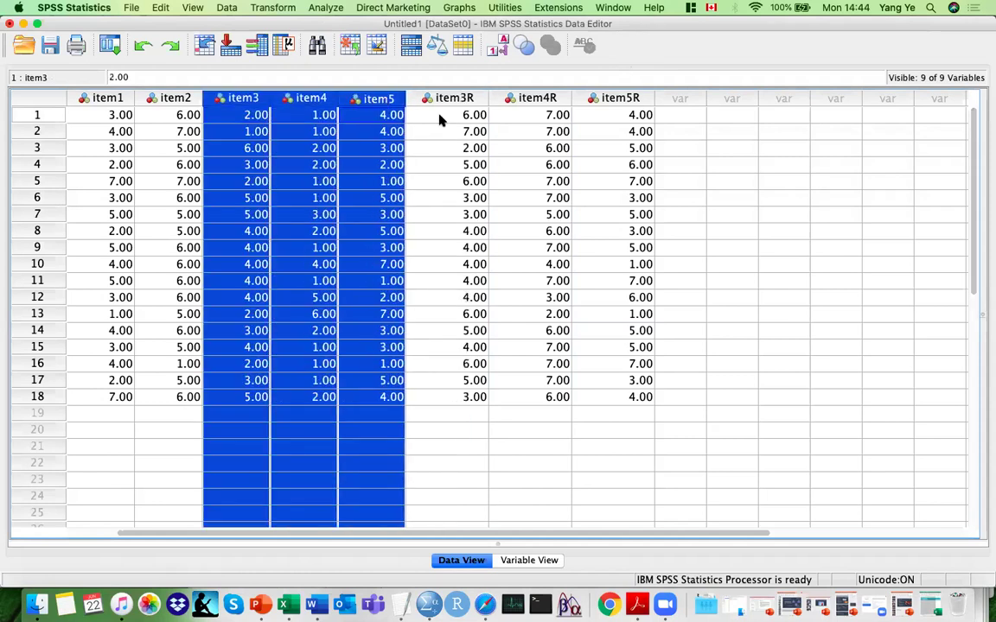
pyautogui.click(463, 99)
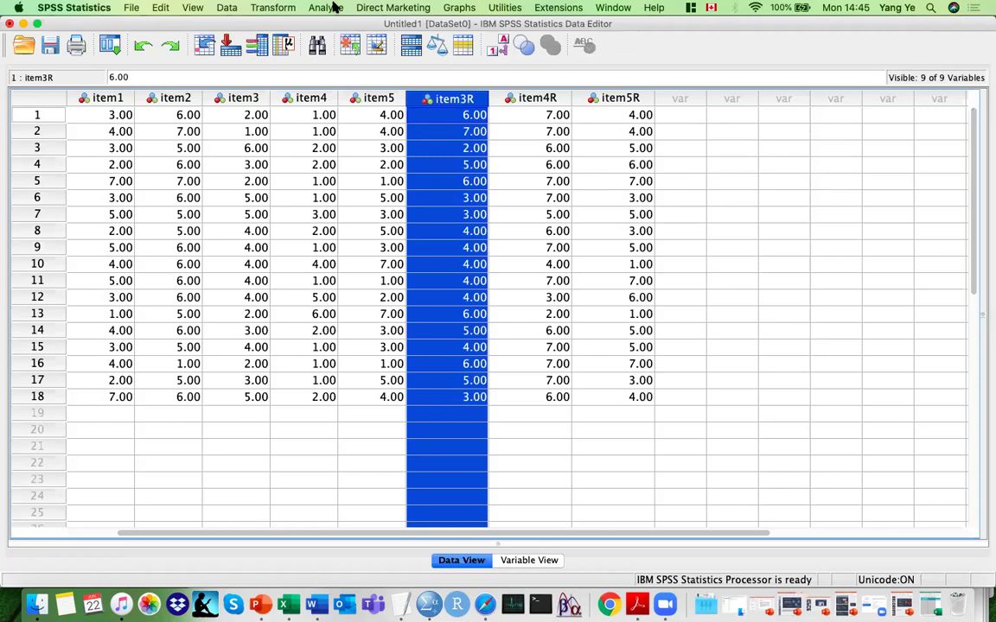
# Step: Open a Reliability Analysis and choose Alpha as the model
pyautogui.click(335, 7)
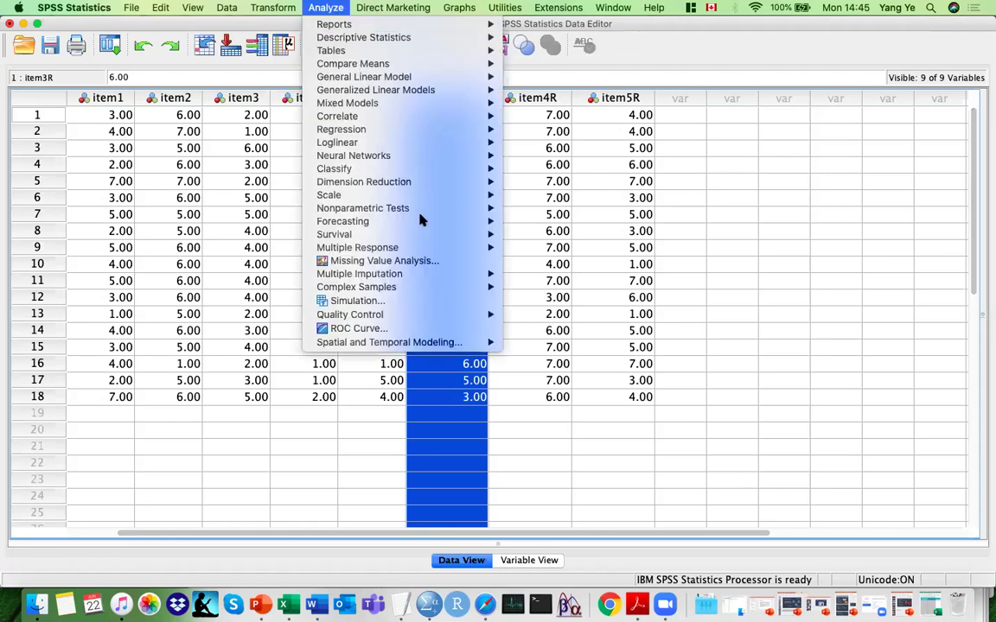
pyautogui.moveTo(430, 202)
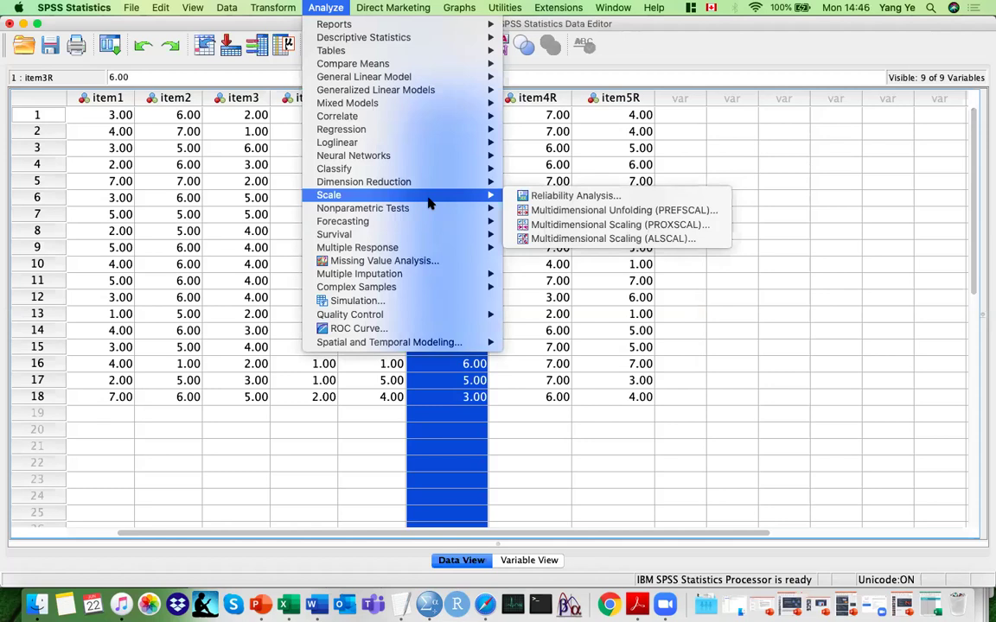
pyautogui.click(605, 201)
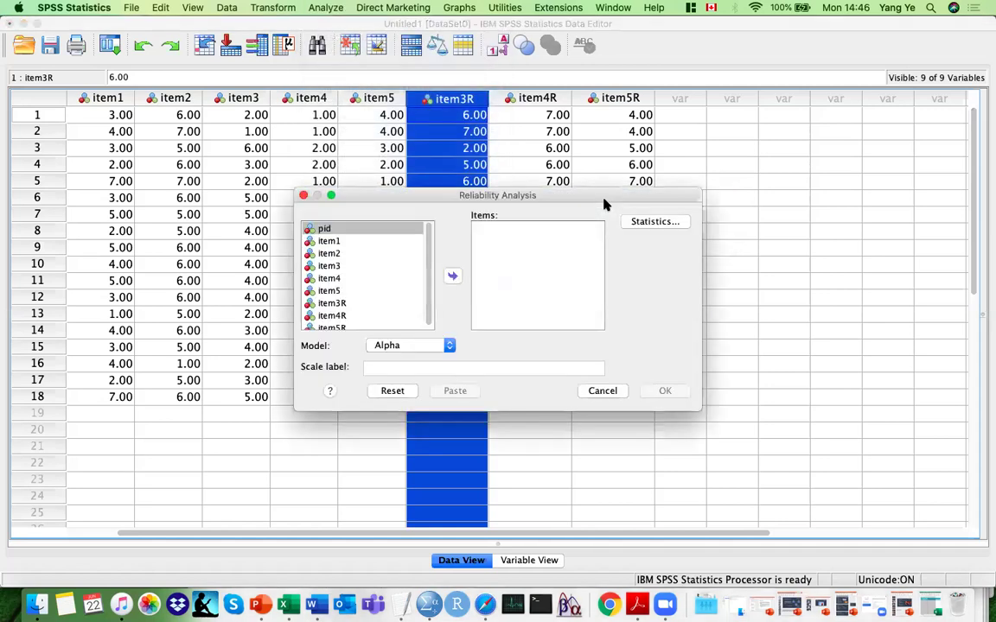
pyautogui.click(412, 346)
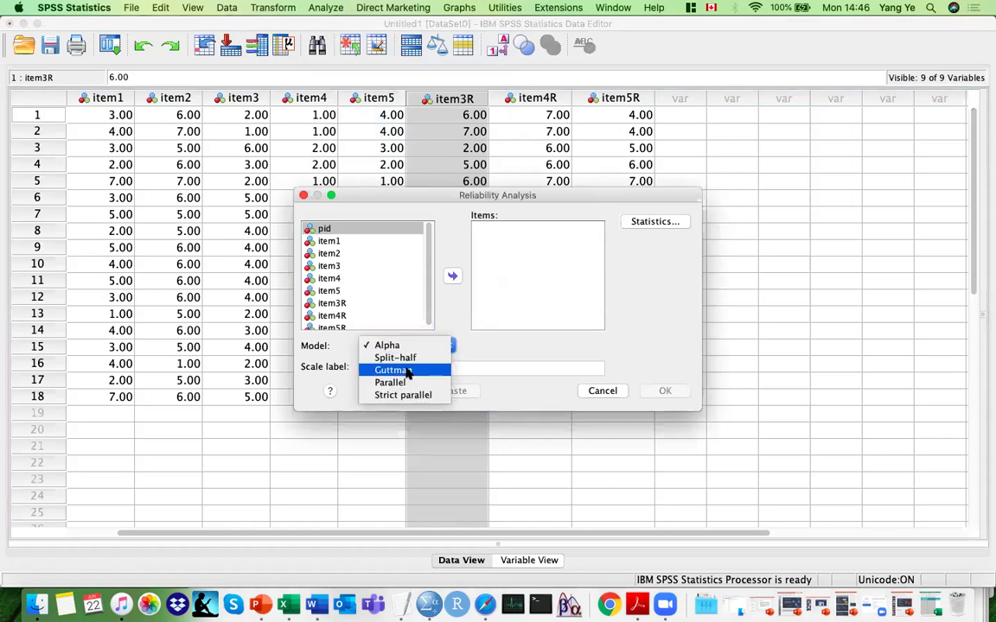
pyautogui.click(404, 346)
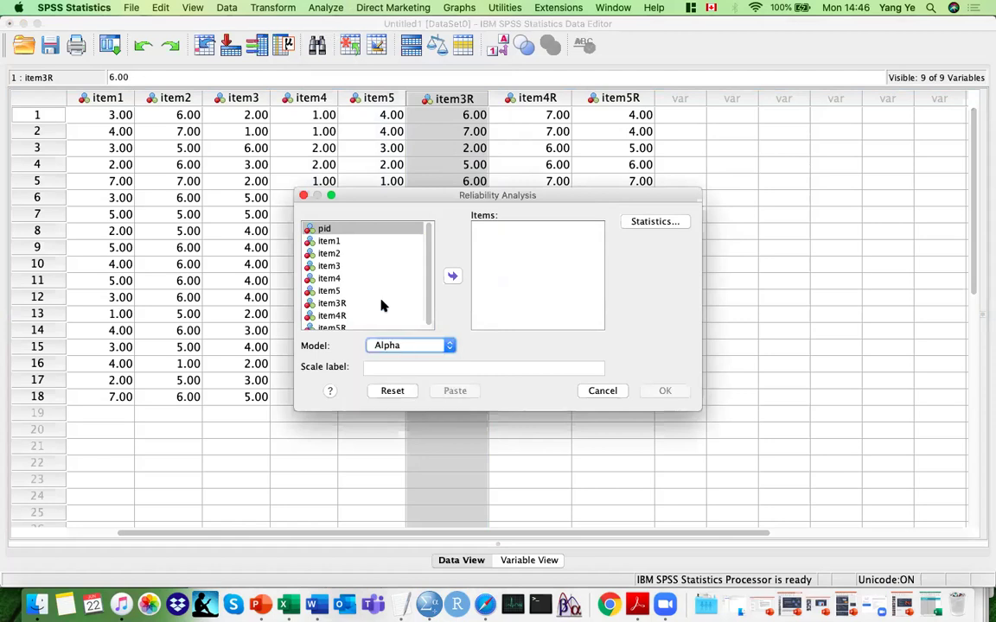
# Step: Add item1, item2, item3R, item4R and item5R as the items of the reliability analysis
pyautogui.click(337, 253)
pyautogui.click(334, 241)
pyautogui.keyDown('shift'); pyautogui.click(334, 253); pyautogui.keyUp('shift')
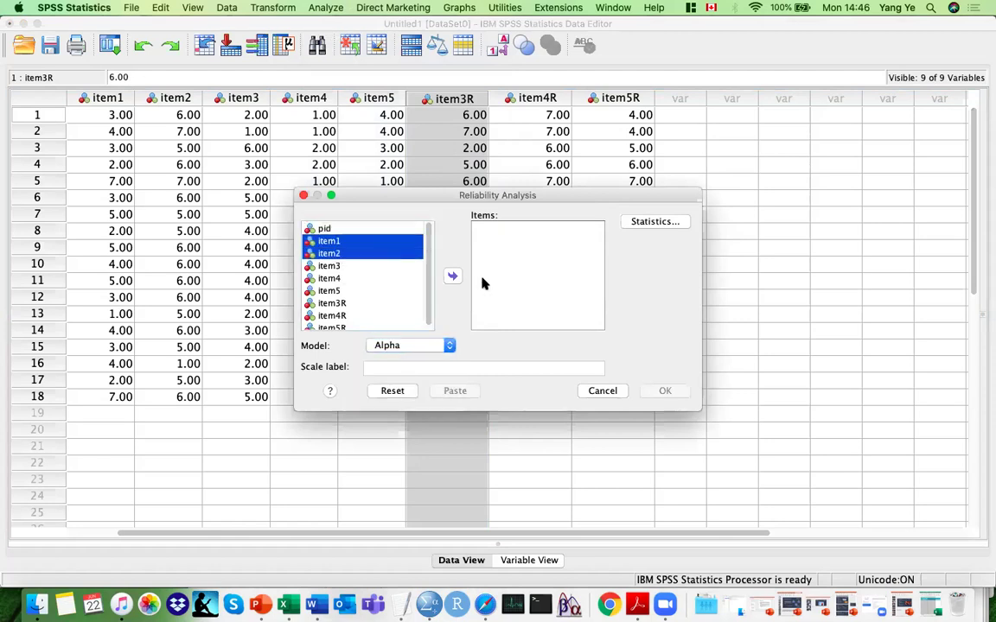
pyautogui.click(447, 275)
pyautogui.click(333, 279)
pyautogui.keyDown('shift'); pyautogui.click(332, 304); pyautogui.keyUp('shift')
pyautogui.click(452, 275)
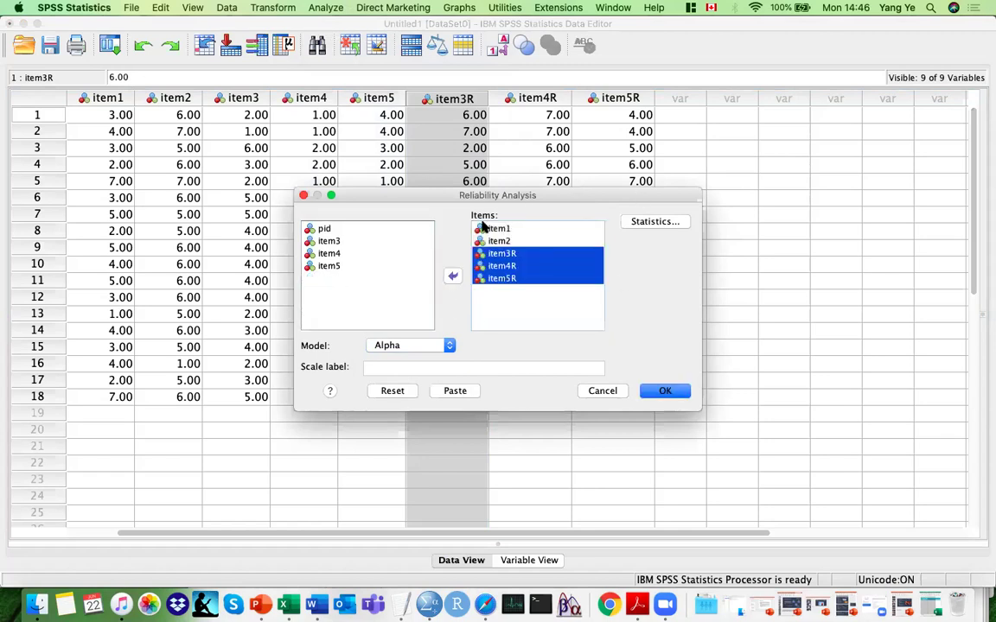
pyautogui.click(517, 228)
pyautogui.keyDown('shift'); pyautogui.click(511, 276); pyautogui.keyUp('shift')
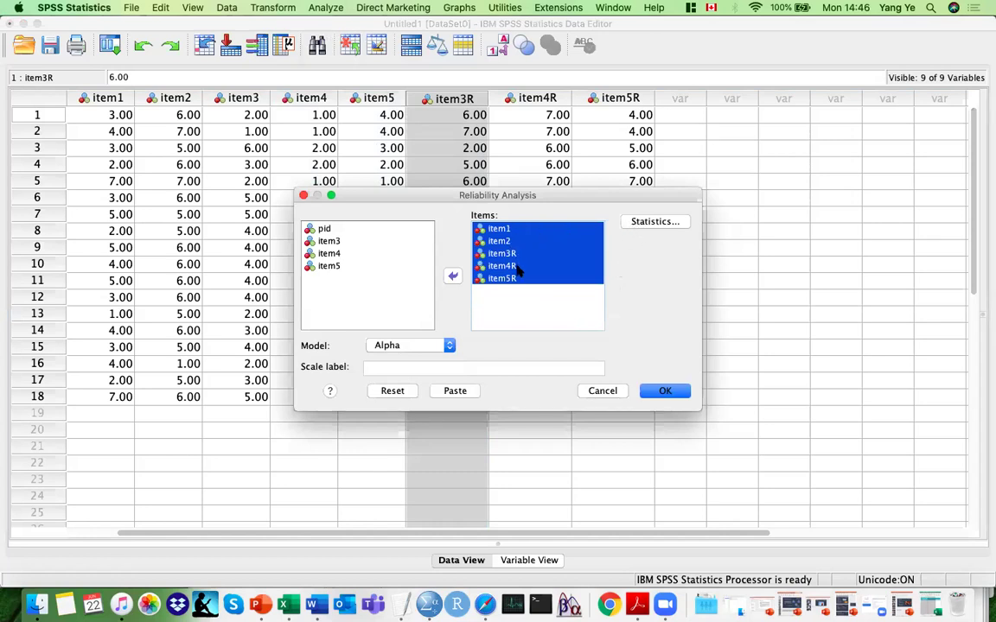
# Step: In the reliability statistics options, request descriptives for Item, Scale and Scale if item deleted, plus inter-item Correlations
pyautogui.click(650, 223)
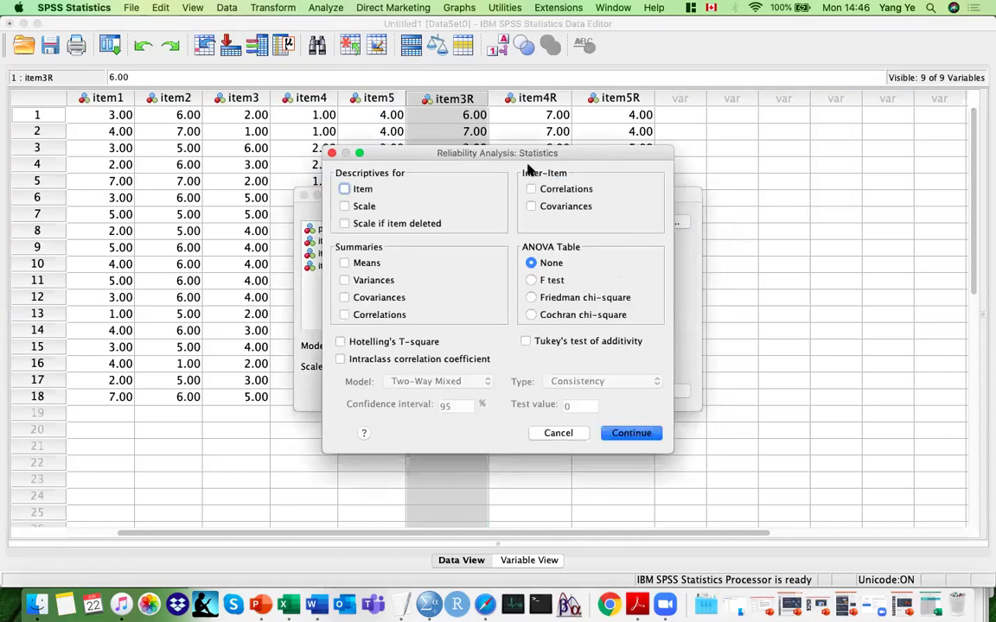
pyautogui.moveTo(526, 156); pyautogui.dragTo(561, 179)
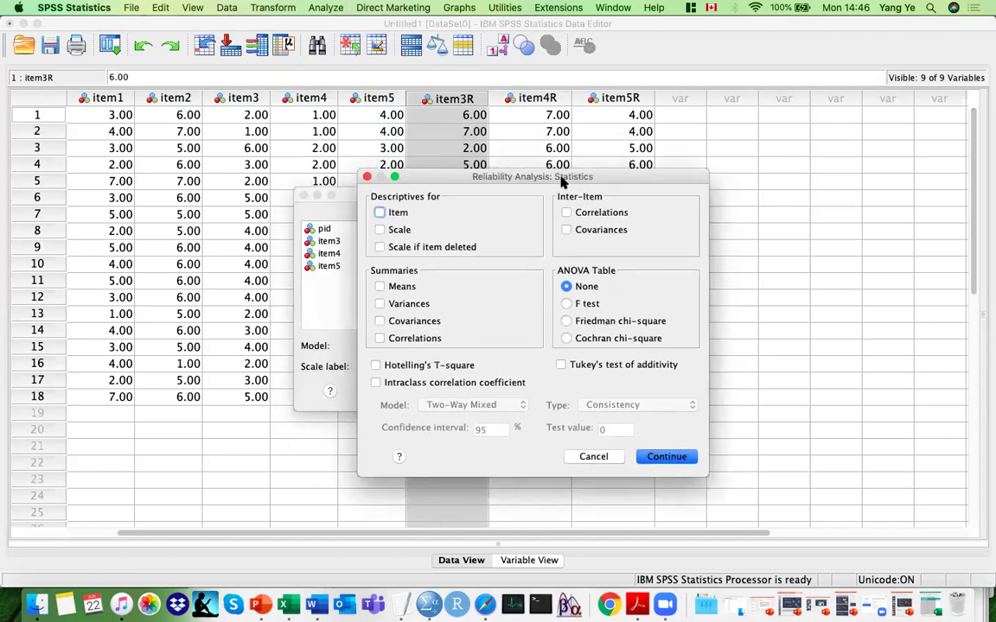
pyautogui.click(380, 247)
pyautogui.click(379, 212)
pyautogui.click(379, 230)
pyautogui.click(567, 213)
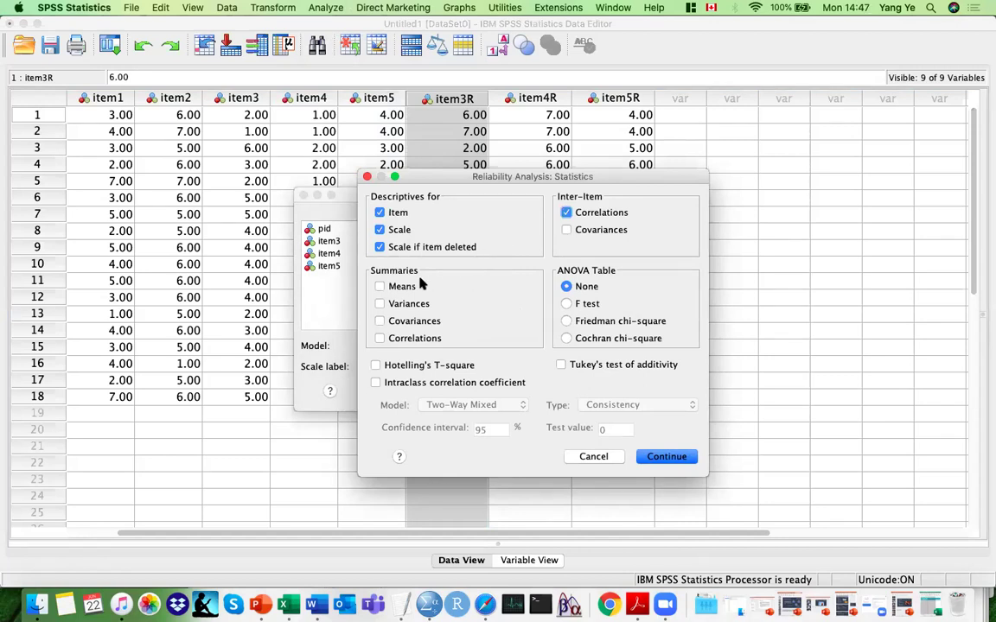
# Step: Add summaries for Means and Variances and an F test ANOVA table, and accept the statistics settings
pyautogui.click(380, 286)
pyautogui.click(574, 304)
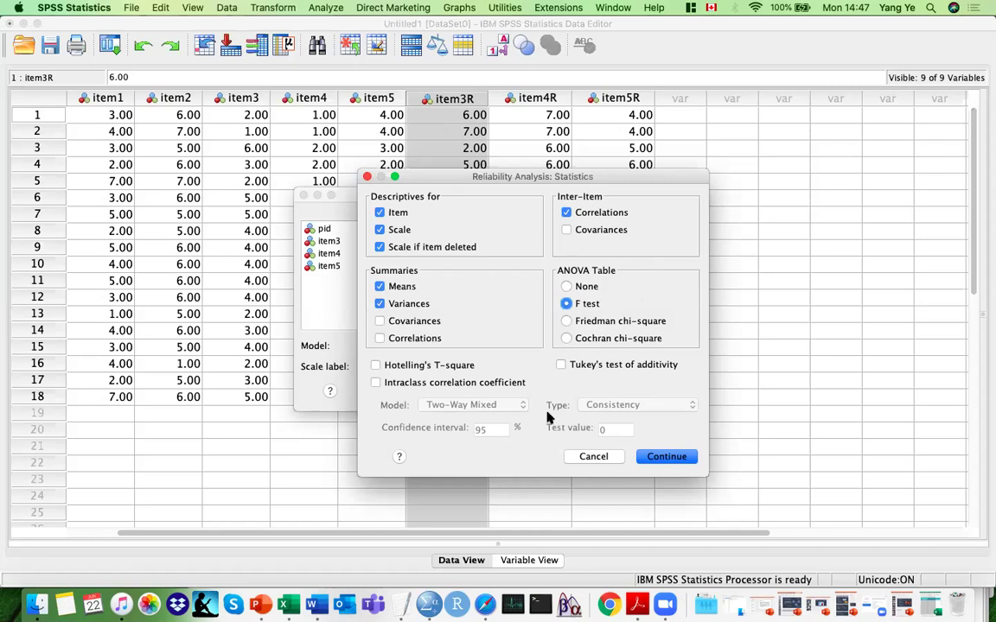
pyautogui.click(683, 459)
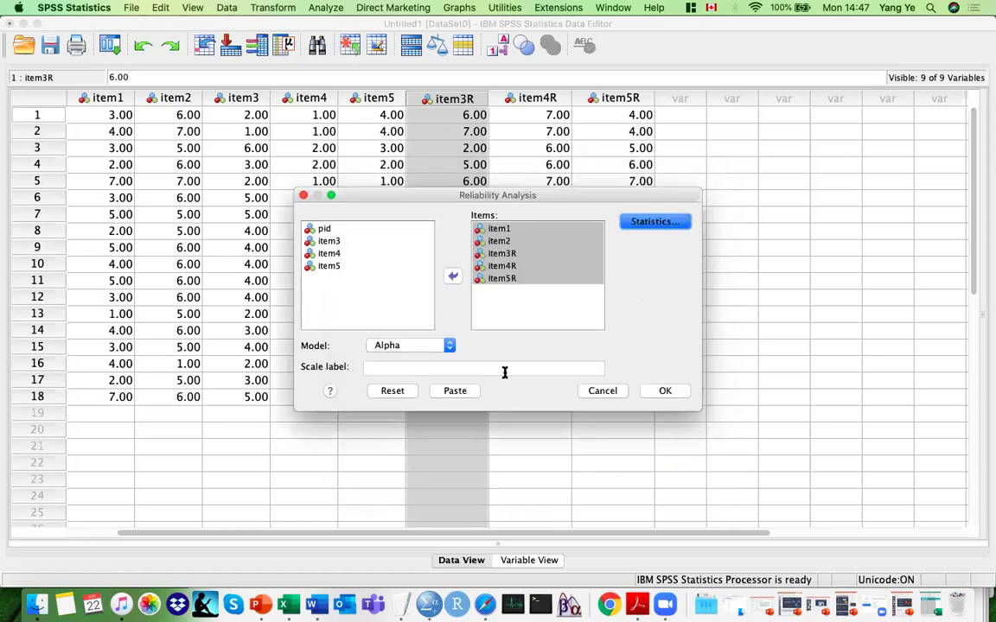
# Step: Paste the reliability analysis as syntax and bring the Syntax1 window to the front
pyautogui.click(455, 390)
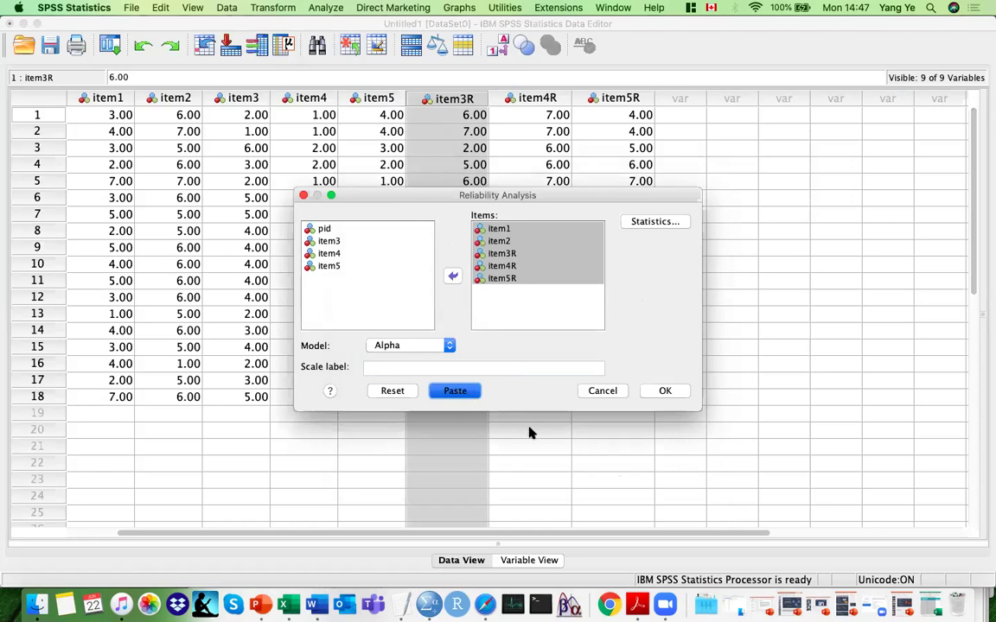
pyautogui.click(613, 8)
pyautogui.click(630, 108)
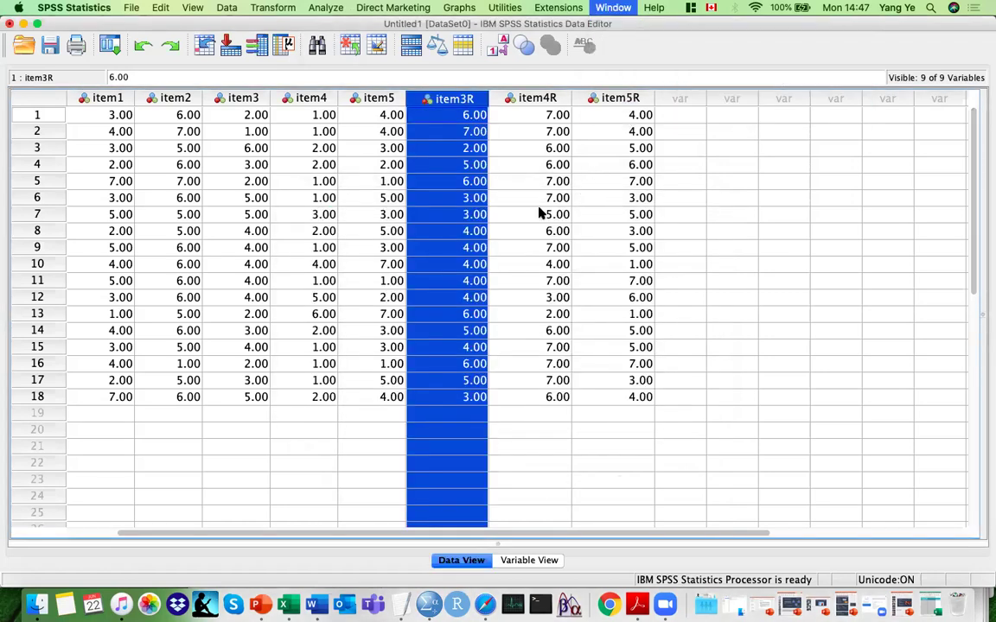
# Step: Check the variables in the pasted RELIABILITY command and run the whole block from RELIABILITY to the SUMMARY line
pyautogui.moveTo(653, 412); pyautogui.dragTo(377, 324)
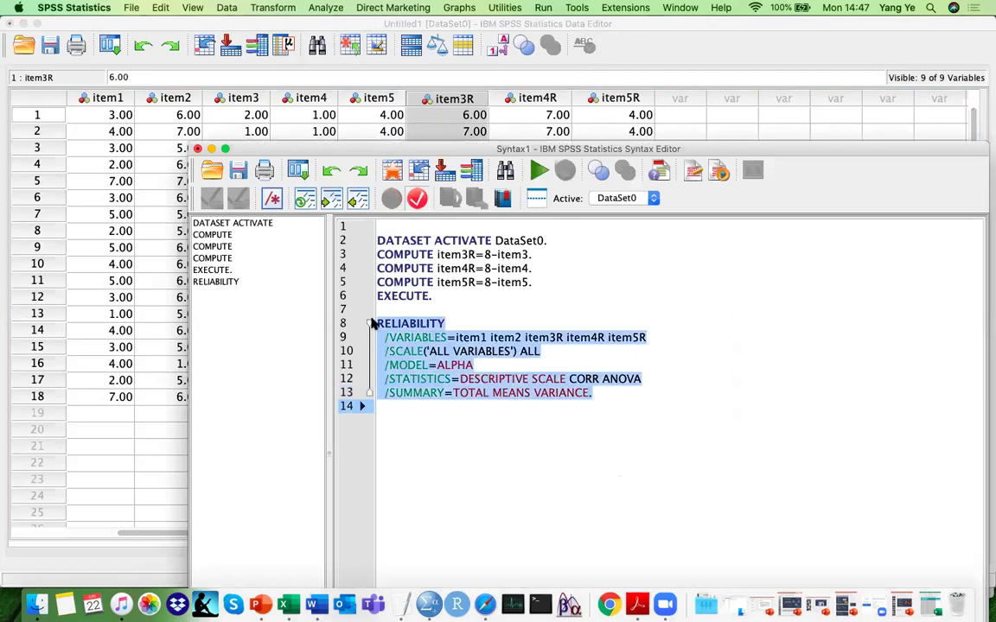
pyautogui.click(607, 396)
pyautogui.moveTo(657, 338); pyautogui.dragTo(455, 337)
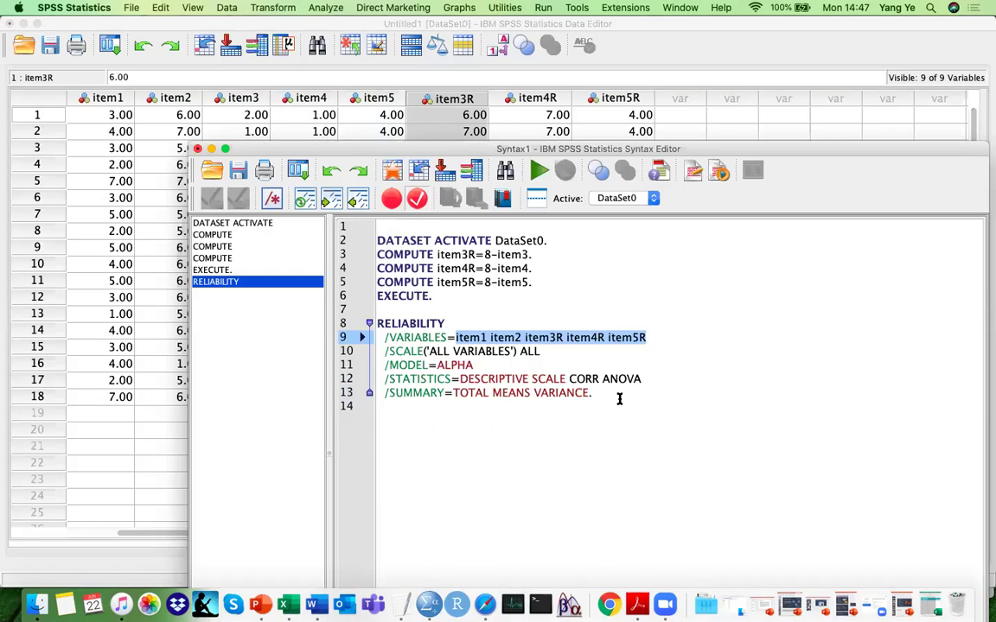
pyautogui.moveTo(640, 394); pyautogui.dragTo(346, 323)
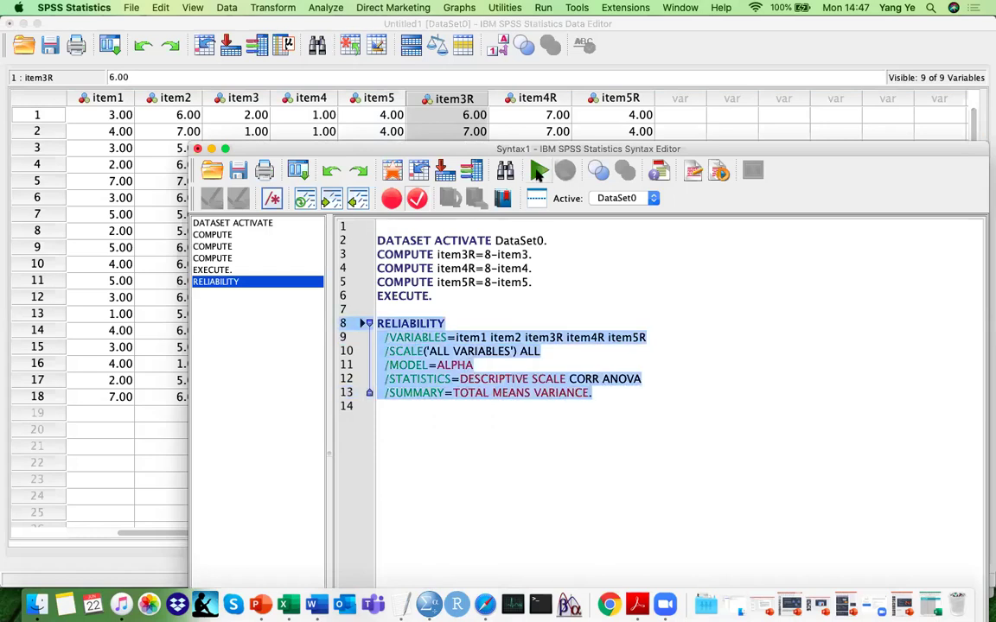
pyautogui.click(538, 172)
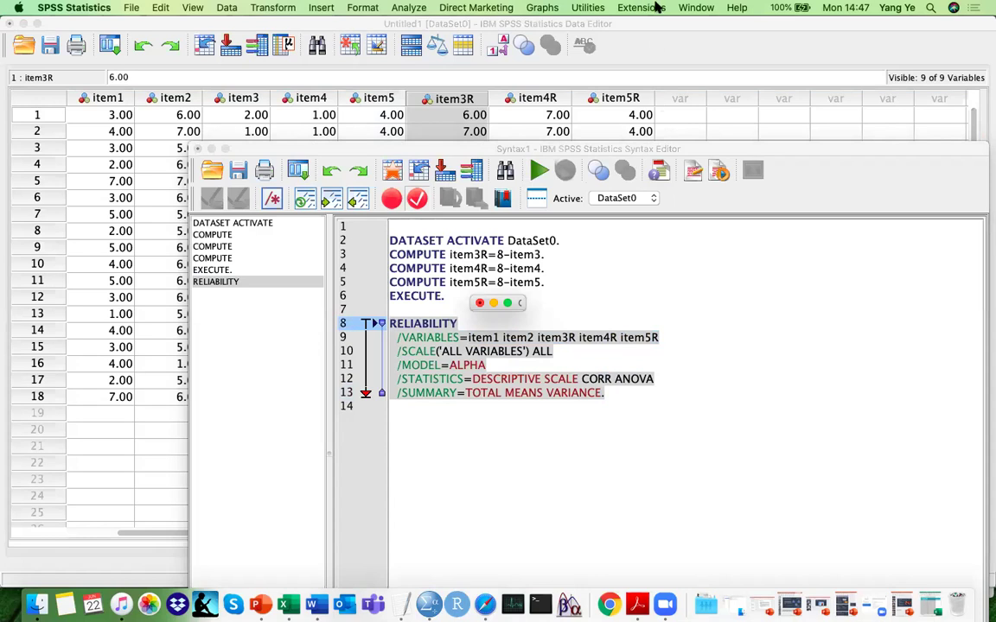
# Step: Bring the collapsed Output1 viewer window to the front and enlarge it to fill the screen
pyautogui.click(696, 8)
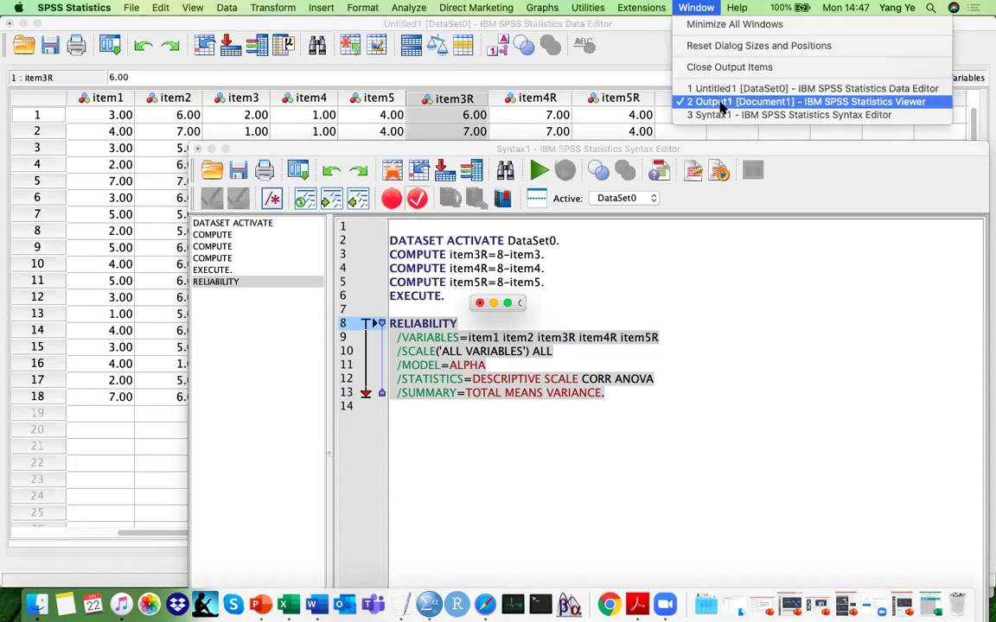
pyautogui.click(720, 102)
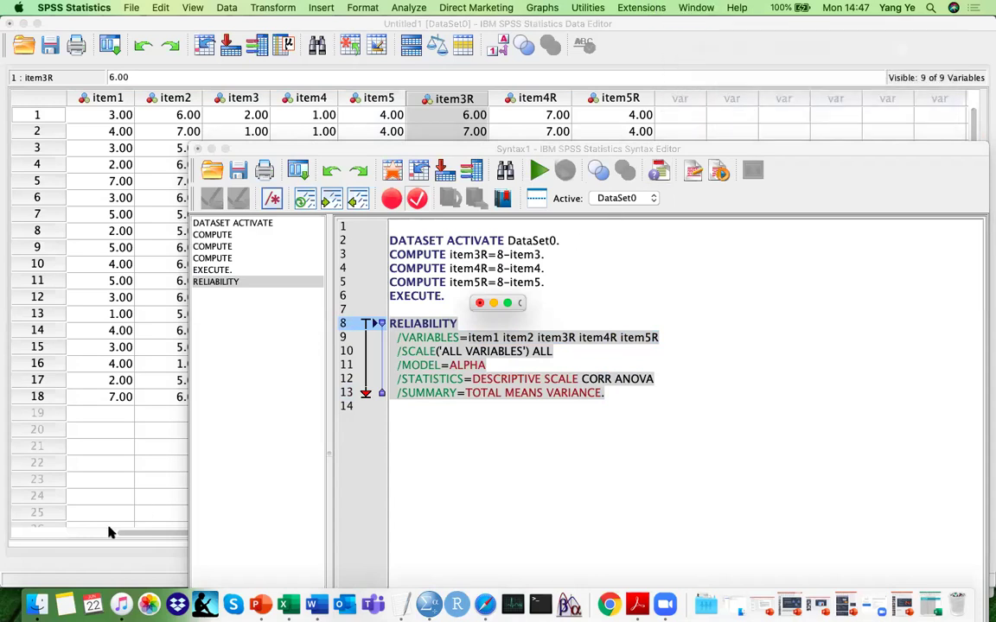
pyautogui.click(696, 8)
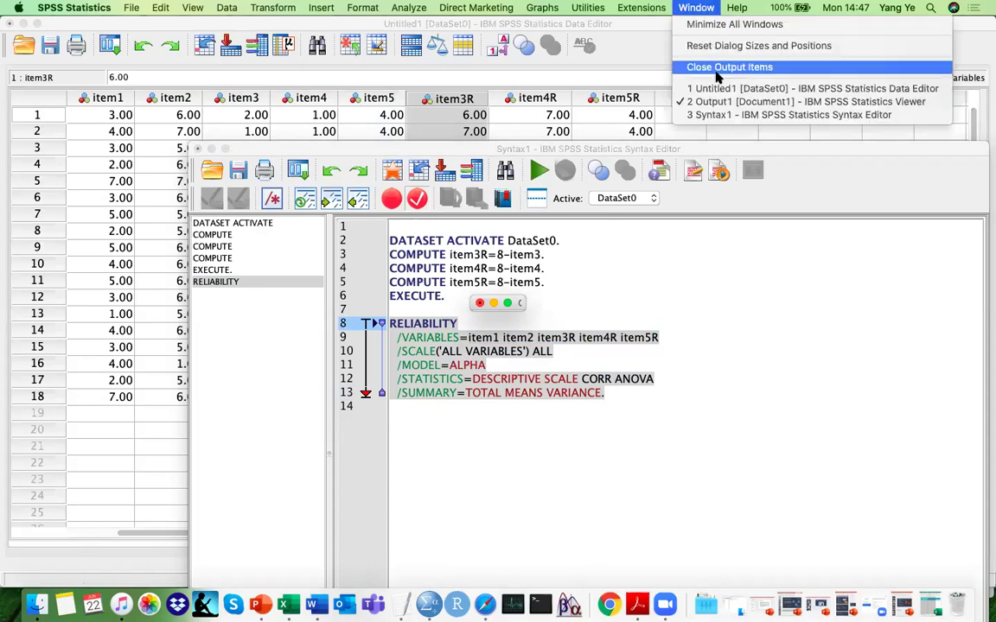
pyautogui.click(719, 102)
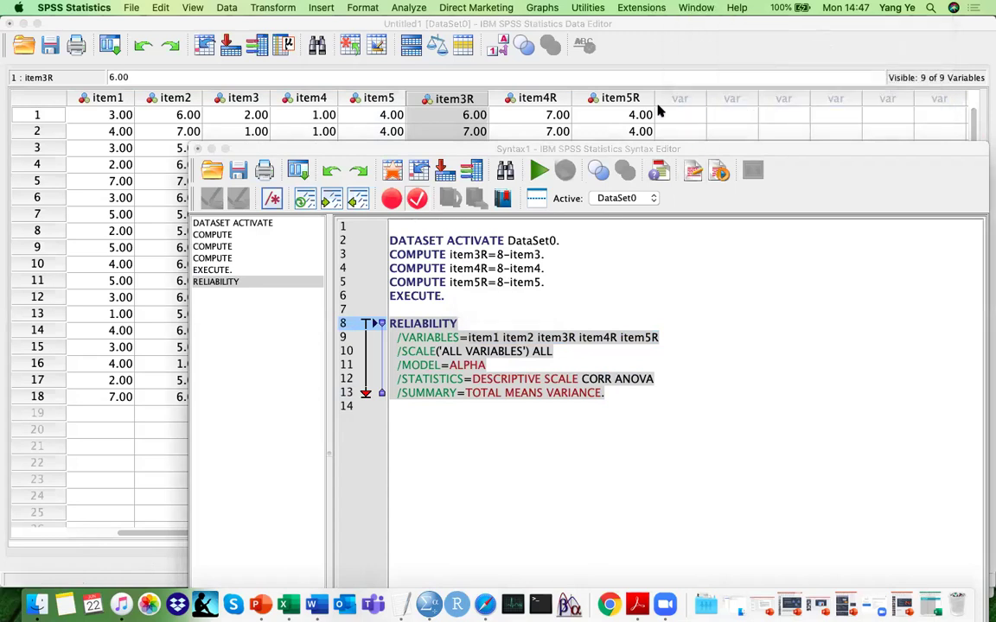
pyautogui.moveTo(644, 148); pyautogui.dragTo(590, 107)
pyautogui.click(668, 7)
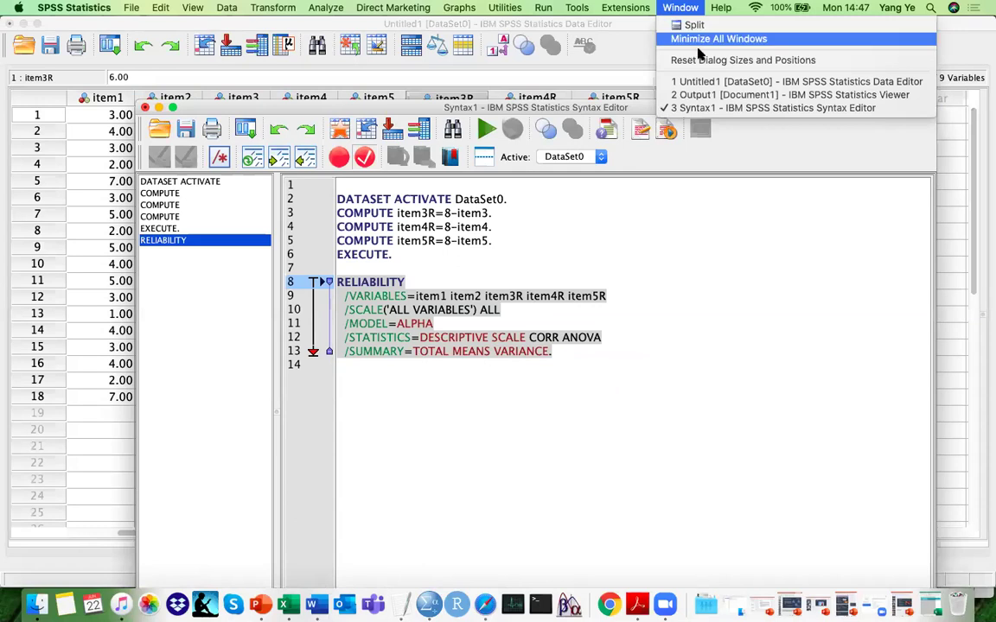
pyautogui.click(707, 95)
pyautogui.moveTo(591, 121); pyautogui.dragTo(510, 310)
pyautogui.click(508, 303)
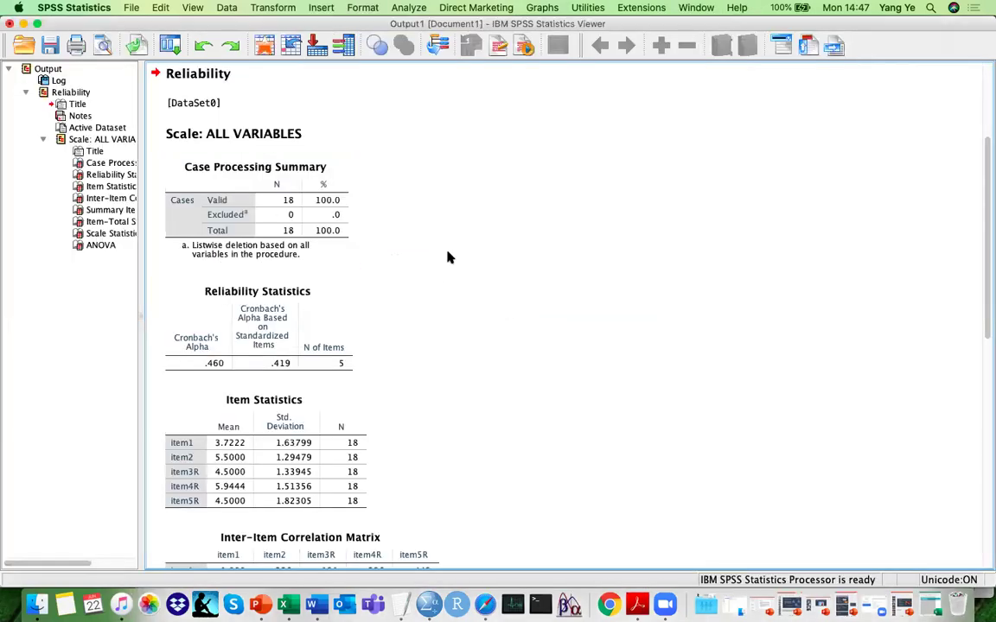
# Step: Examine the Case Processing Summary and the Cronbach's alpha in the Reliability Statistics table
pyautogui.click(285, 207)
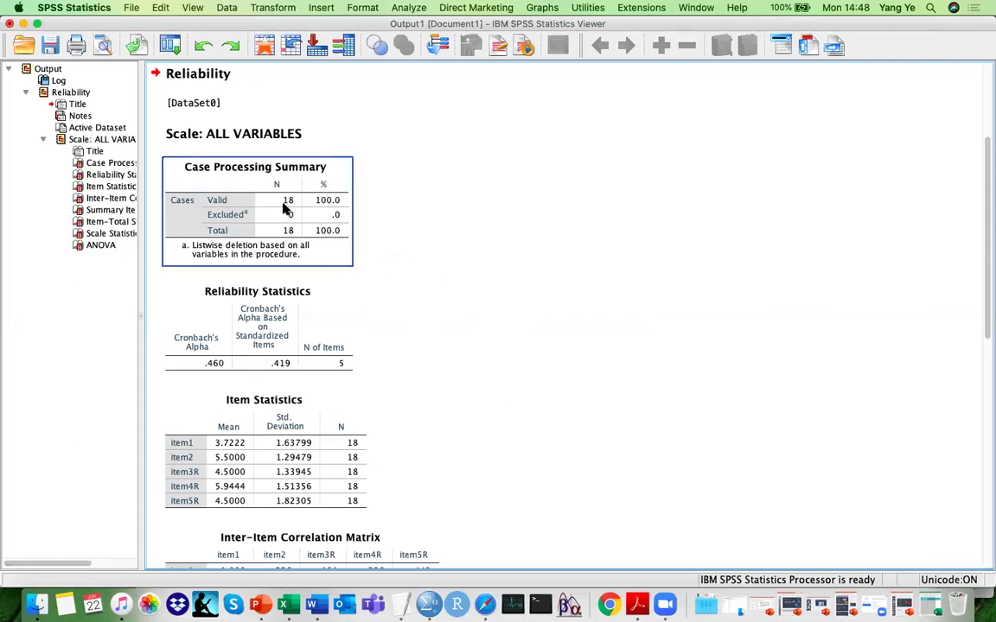
pyautogui.scroll(1, 411, 213)
pyautogui.scroll(-1, 412, 213)
pyautogui.scroll(4, 412, 214)
pyautogui.scroll(-4, 412, 214)
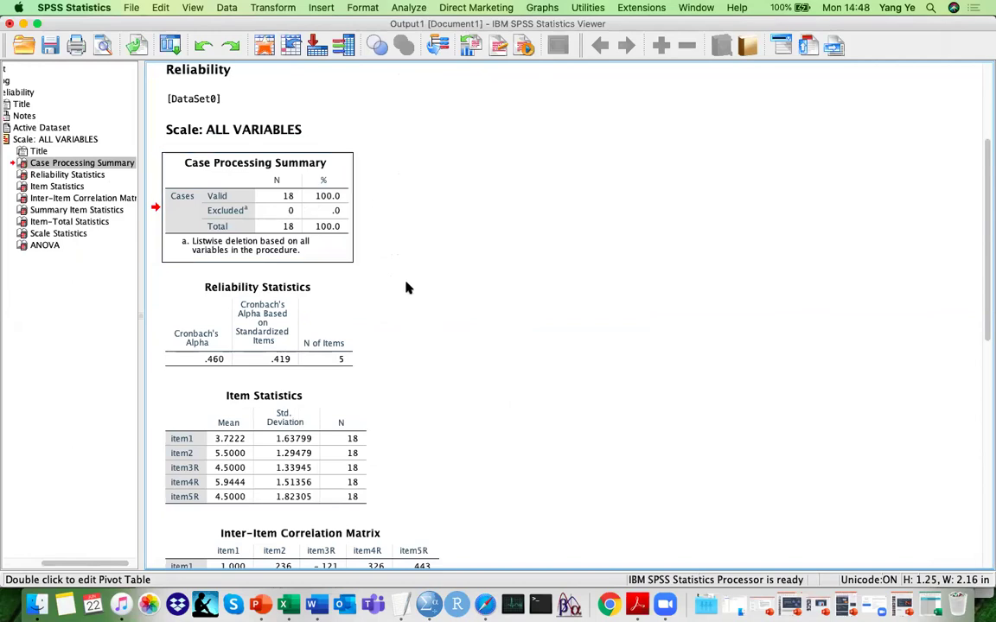
pyautogui.scroll(-2, 371, 260)
pyautogui.click(304, 186)
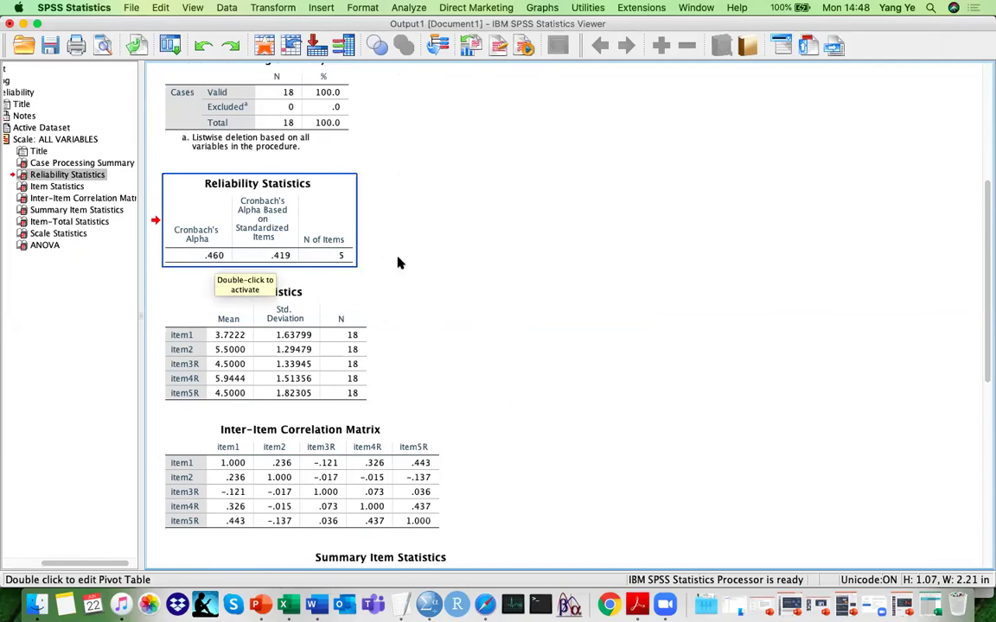
# Step: Review the item statistics and inter-item correlations, and examine Cronbach's Alpha if Item Deleted in the Item-Total Statistics table
pyautogui.scroll(-5, 403, 263)
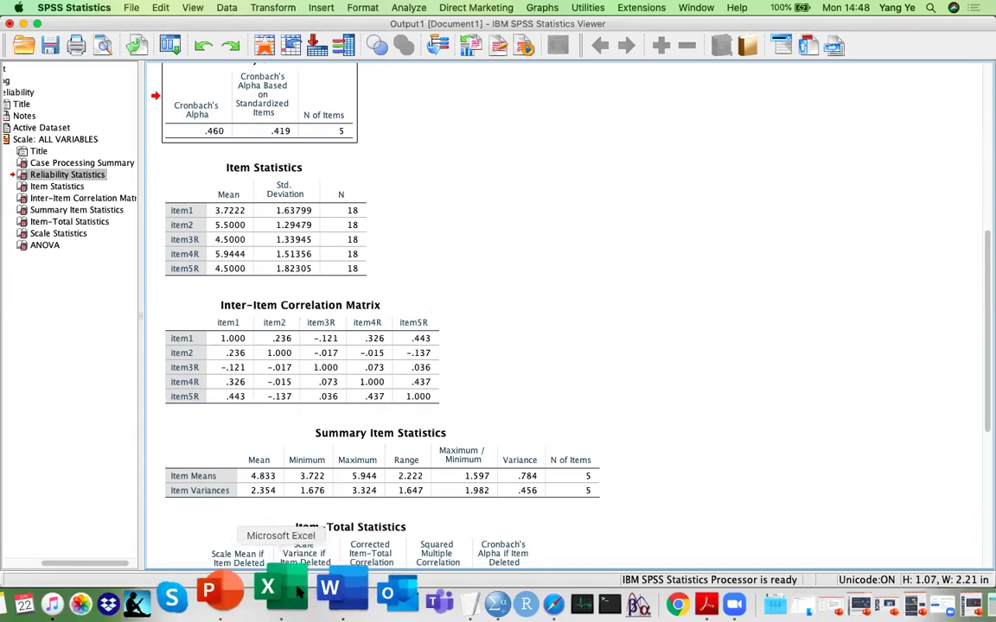
pyautogui.scroll(-5, 519, 327)
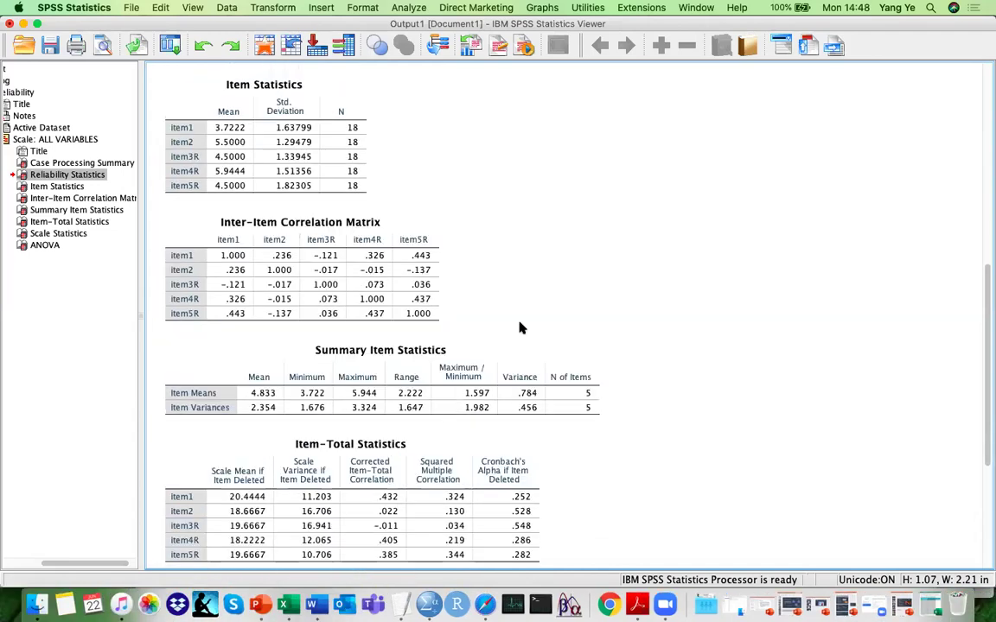
pyautogui.scroll(-2, 520, 328)
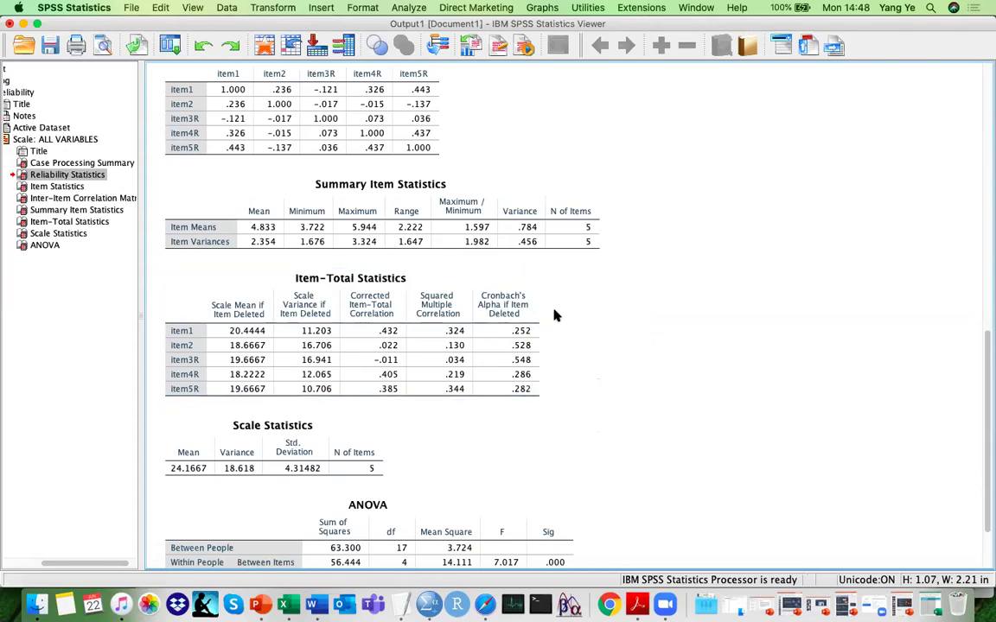
pyautogui.click(518, 309)
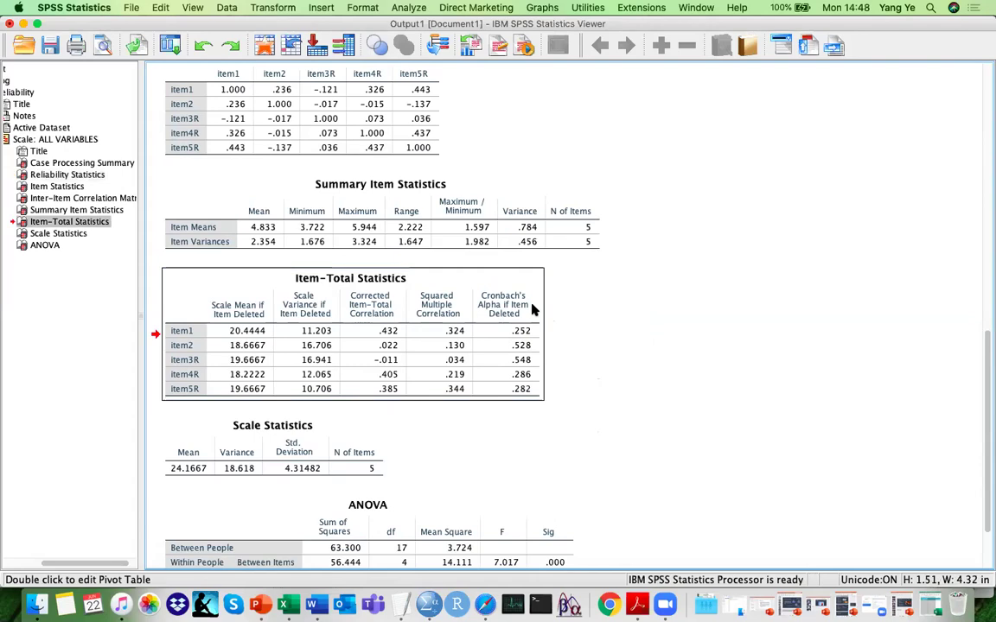